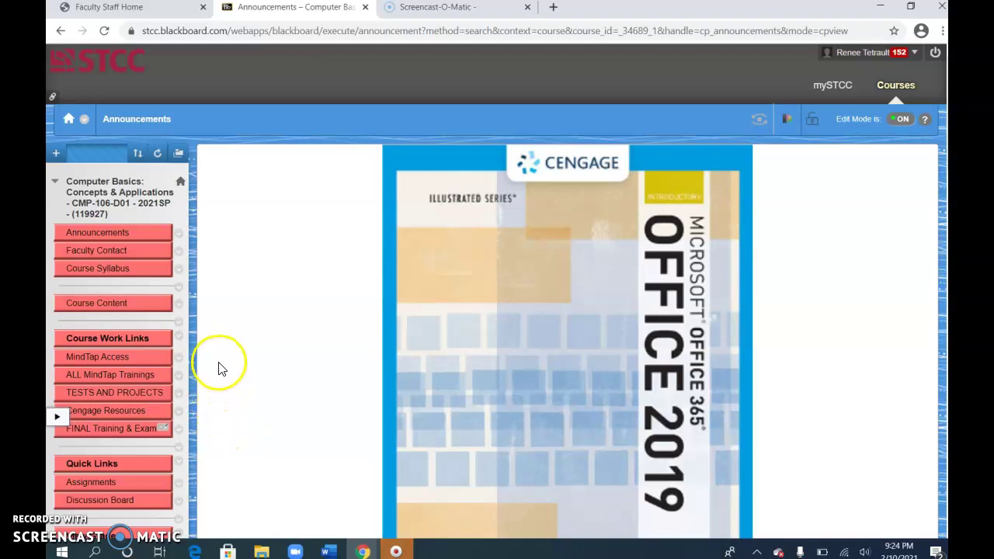
Launch the VDI Access virtual desktop session from the Blackboard course menu.
scroll(220, 359, "down", 2)
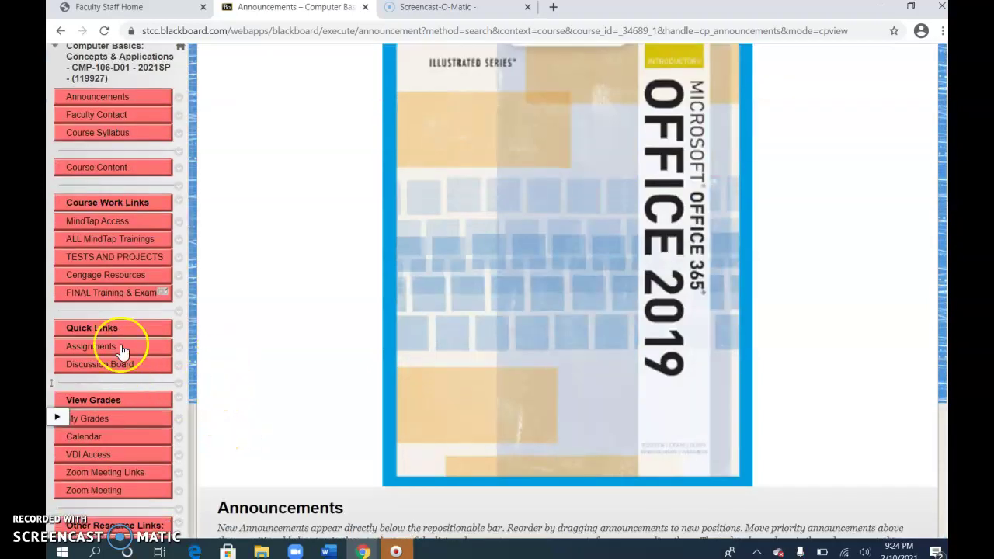
left_click(97, 454)
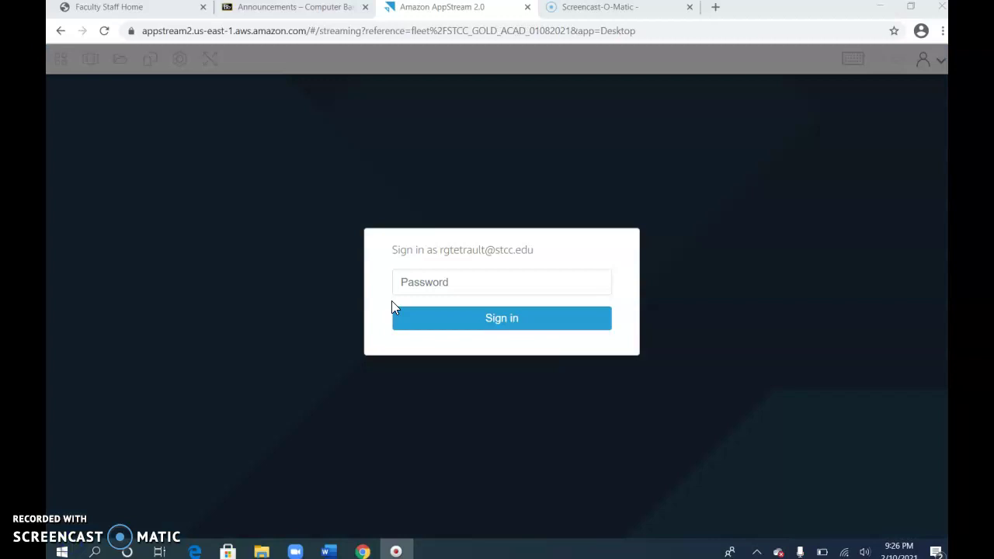
Sign in to the AppStream 2.0 desktop with the account password.
left_click(399, 271)
key("Return")
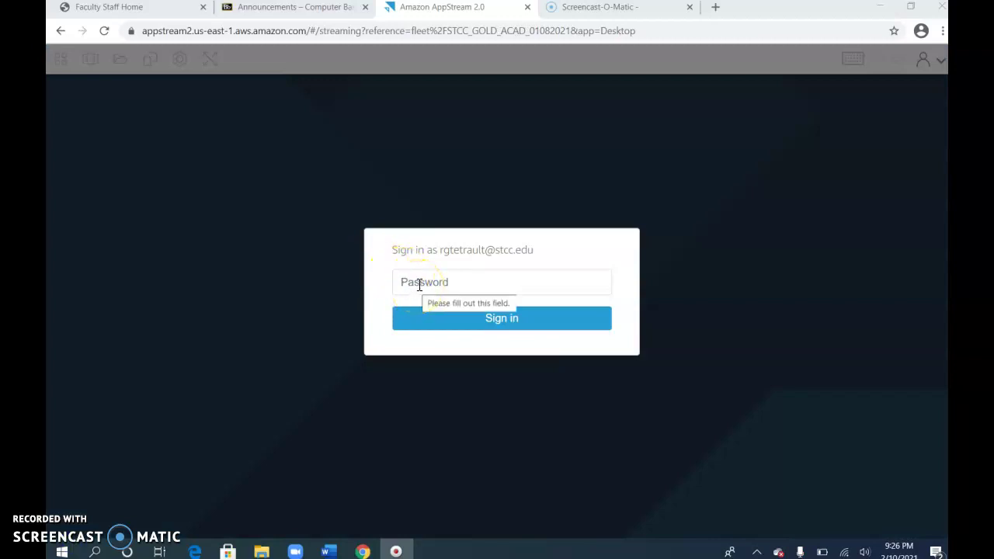
left_click(416, 280)
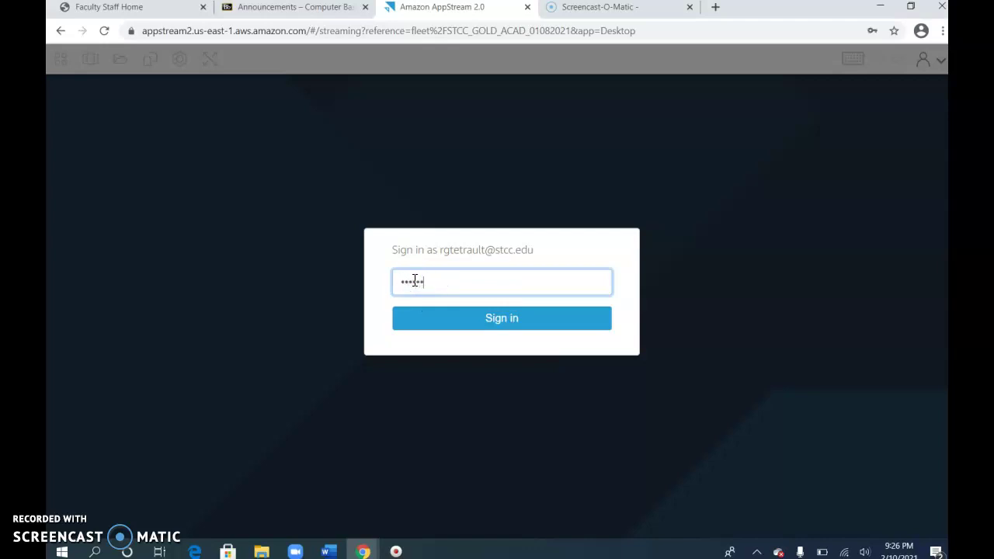
key("Return")
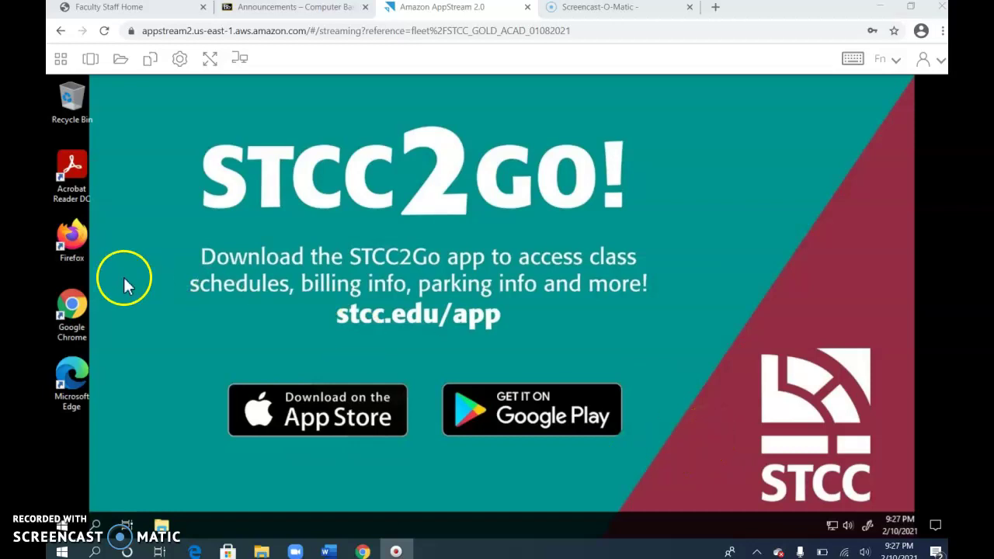
Start Chrome maximized and go from stcc.edu's eTools links to Blackboard's sign-in page.
double_click(70, 312)
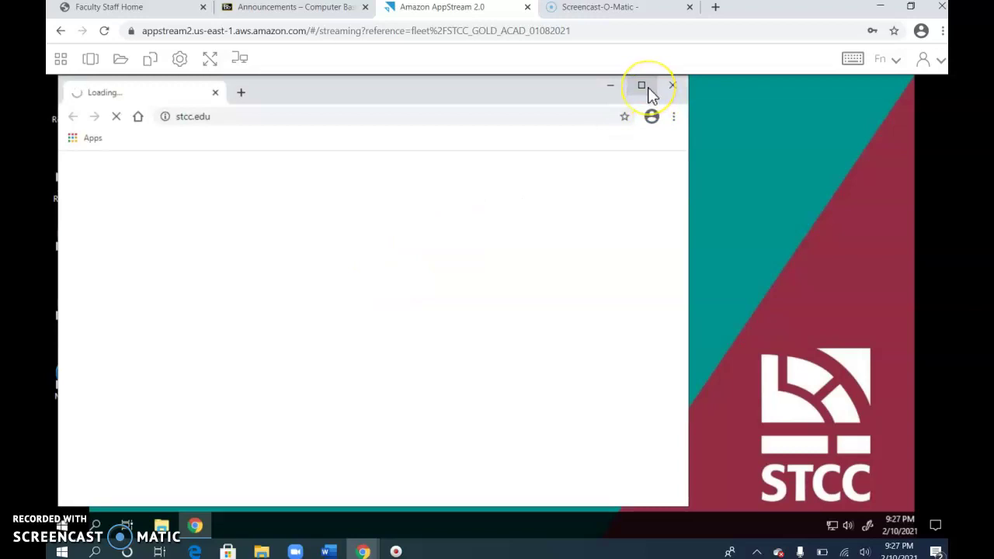
left_click(642, 86)
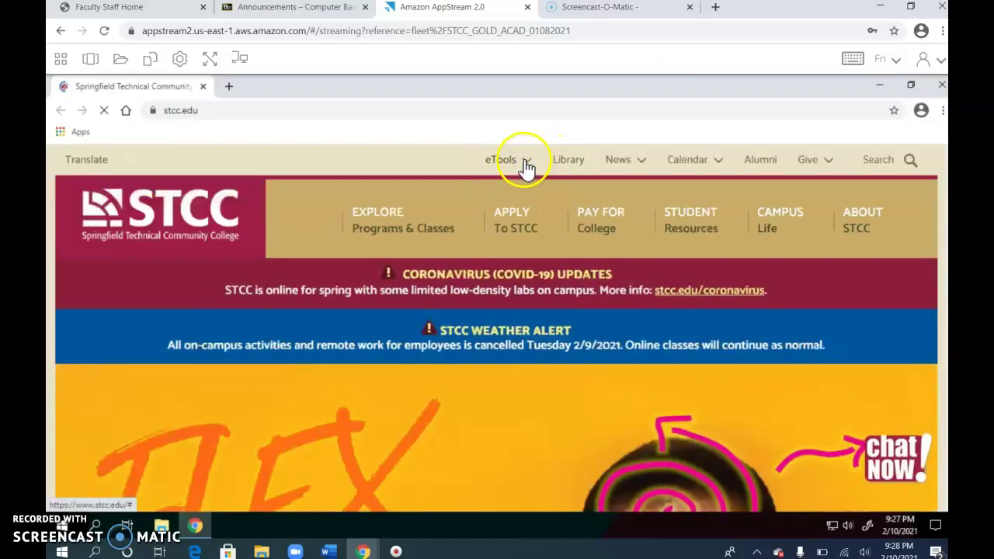
left_click(524, 163)
left_click(505, 160)
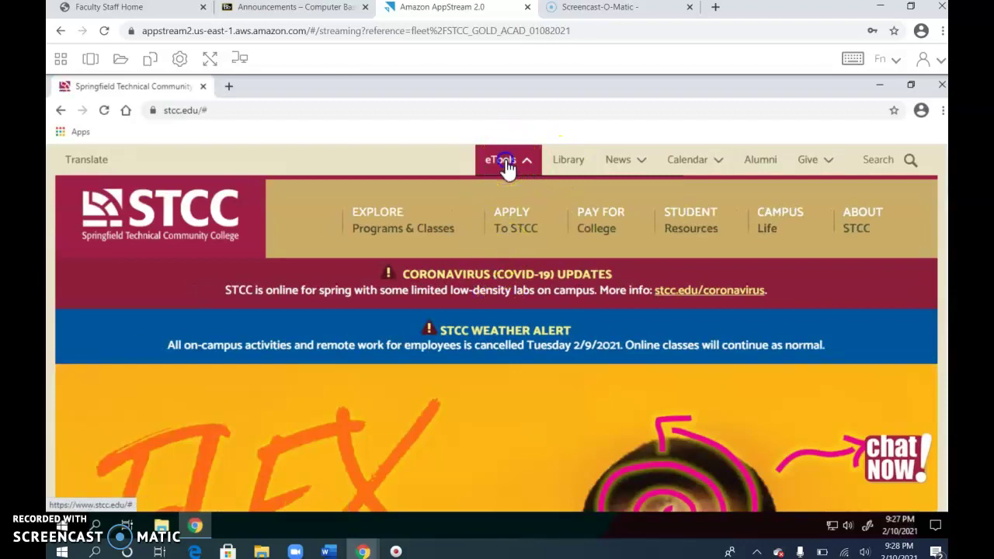
mouse_move(497, 199)
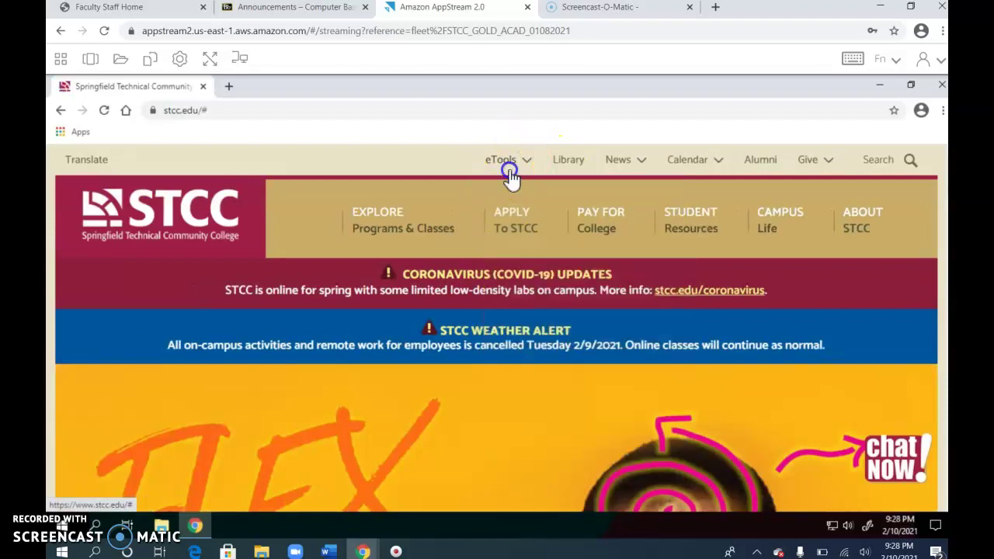
left_click(508, 165)
left_click(514, 362)
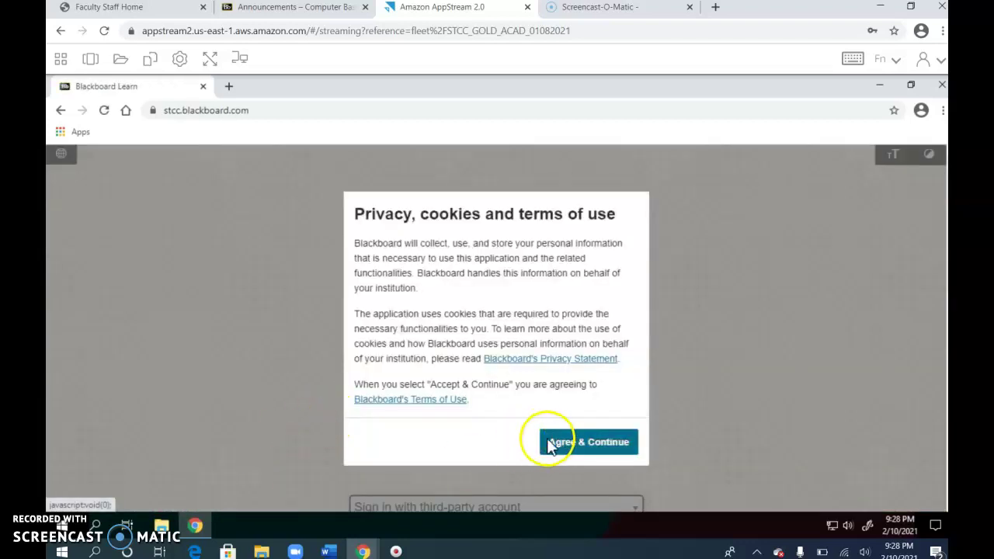
Accept Blackboard's privacy terms and log in with the student username and password.
left_click(559, 444)
left_click(383, 347)
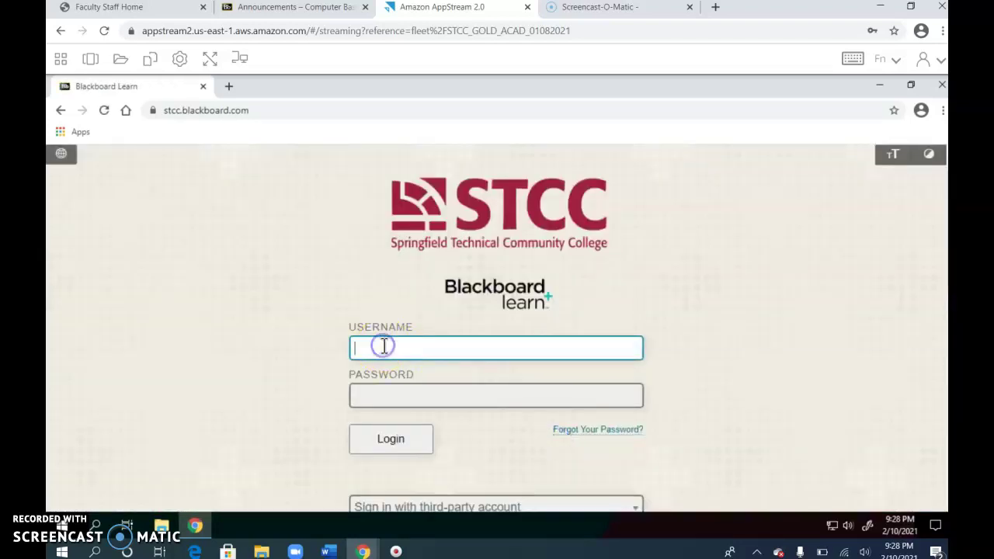
key("Tab")
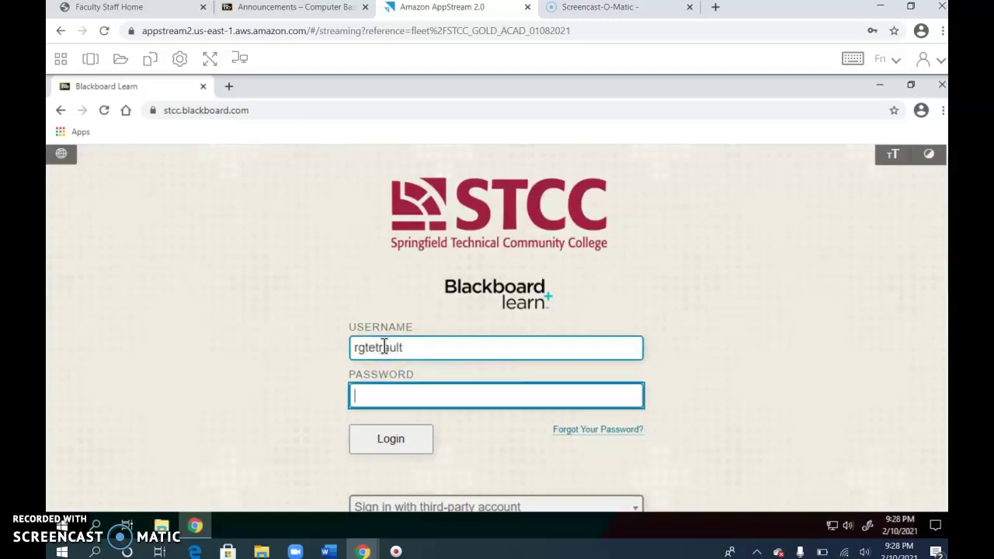
key("Return")
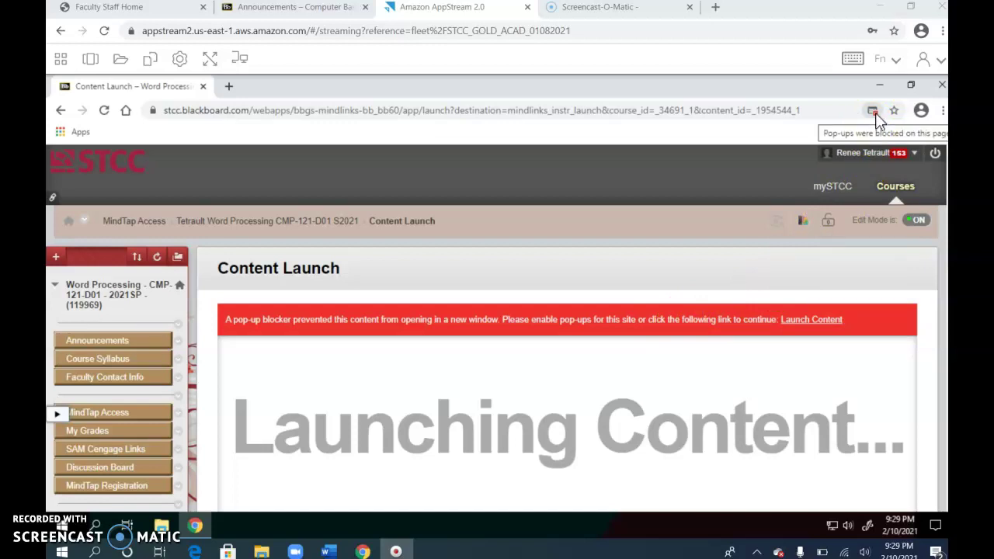
Always allow pop-ups from the Blackboard site and reload the MindTap launch page.
left_click(874, 113)
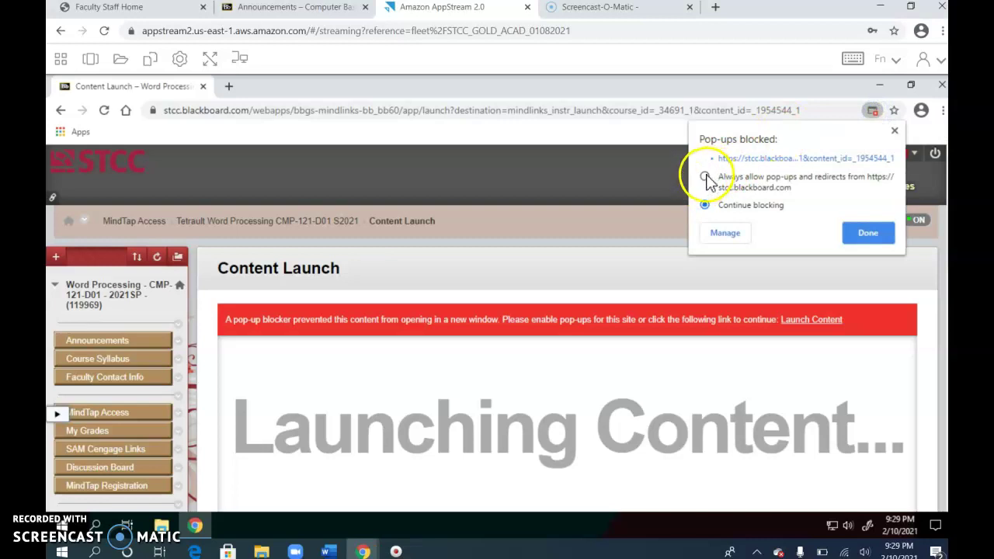
left_click(706, 177)
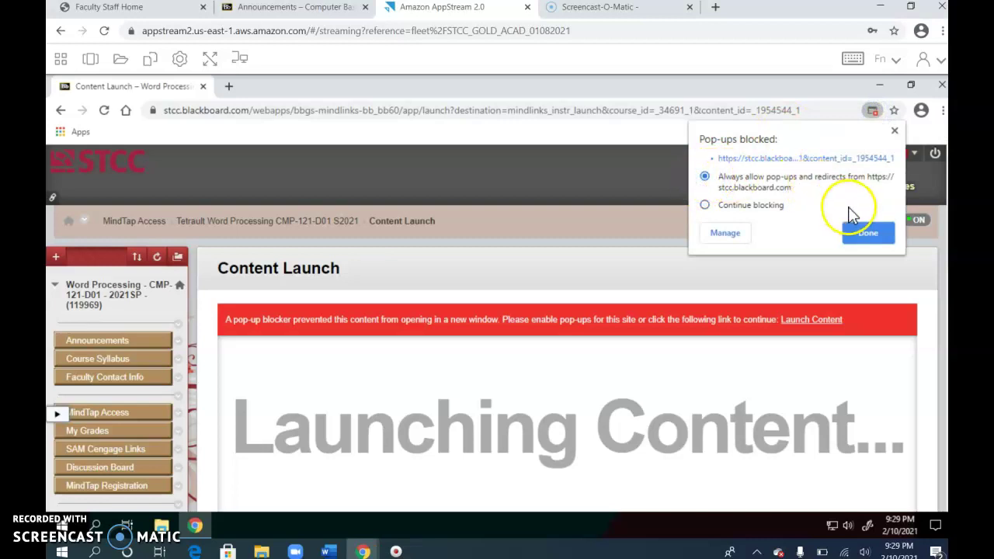
left_click(864, 235)
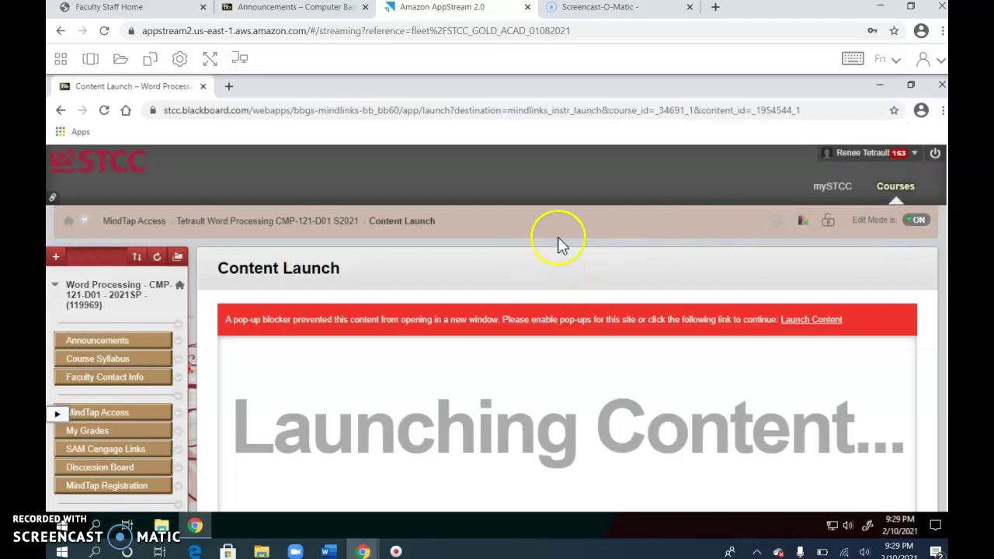
left_click(105, 112)
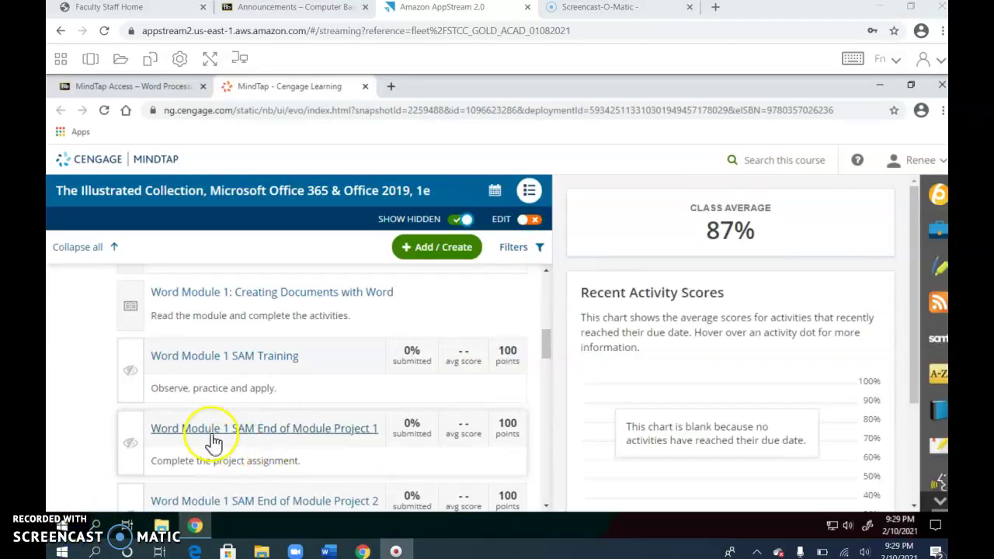
Open Word Module 1 SAM End of Module Project 1 and start it.
left_click(288, 435)
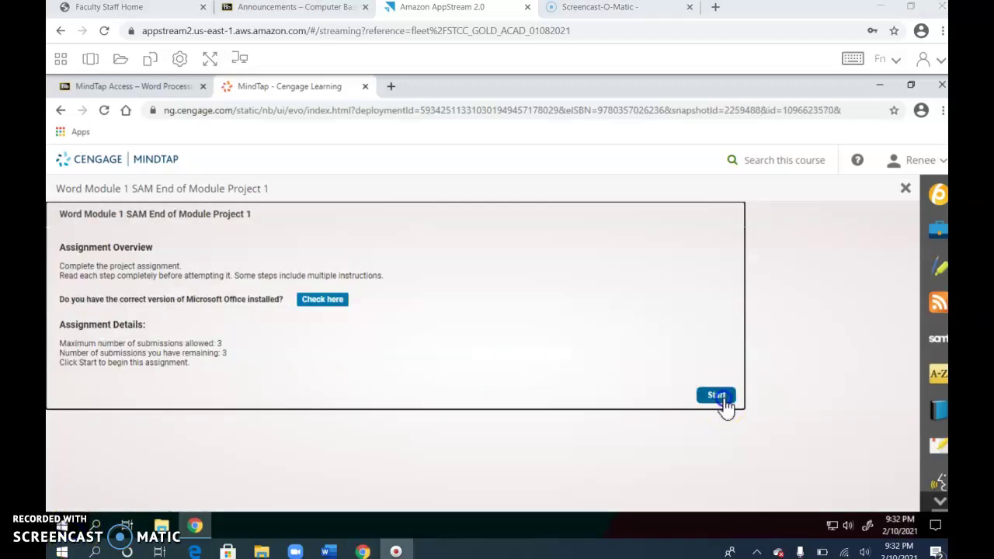
left_click(720, 399)
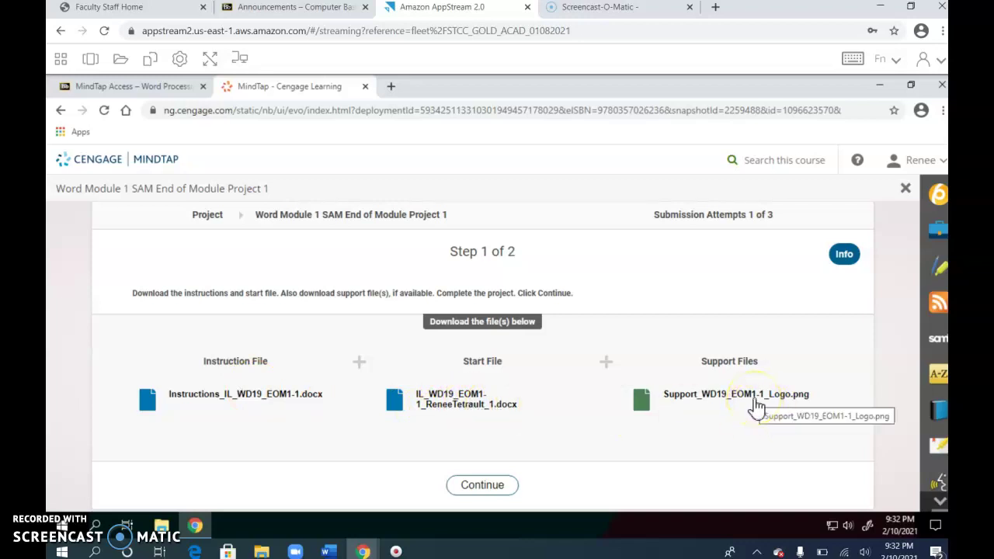
Open Instructions_IL_WD19_EOM1-1.docx in Word, editable, with the Navigation pane closed.
left_click(243, 396)
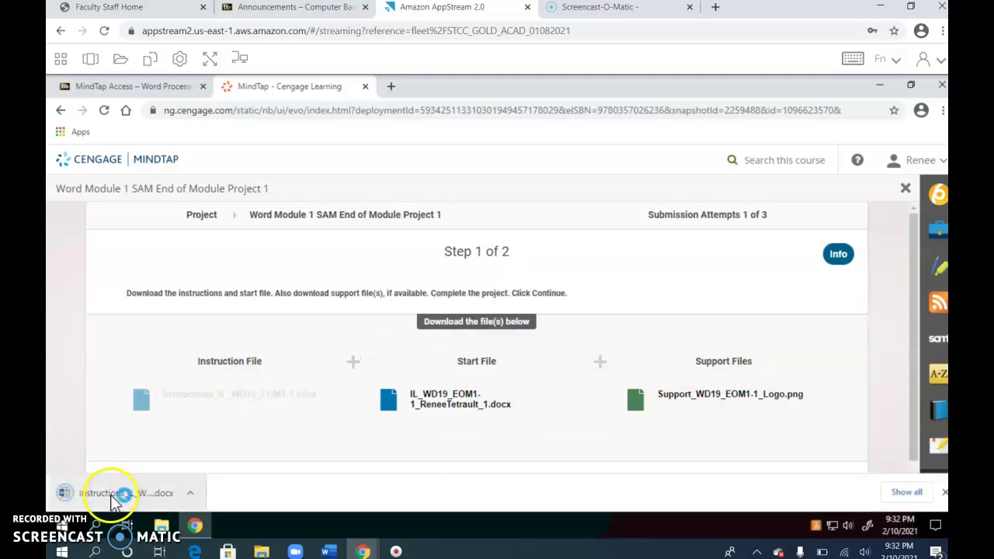
left_click(114, 495)
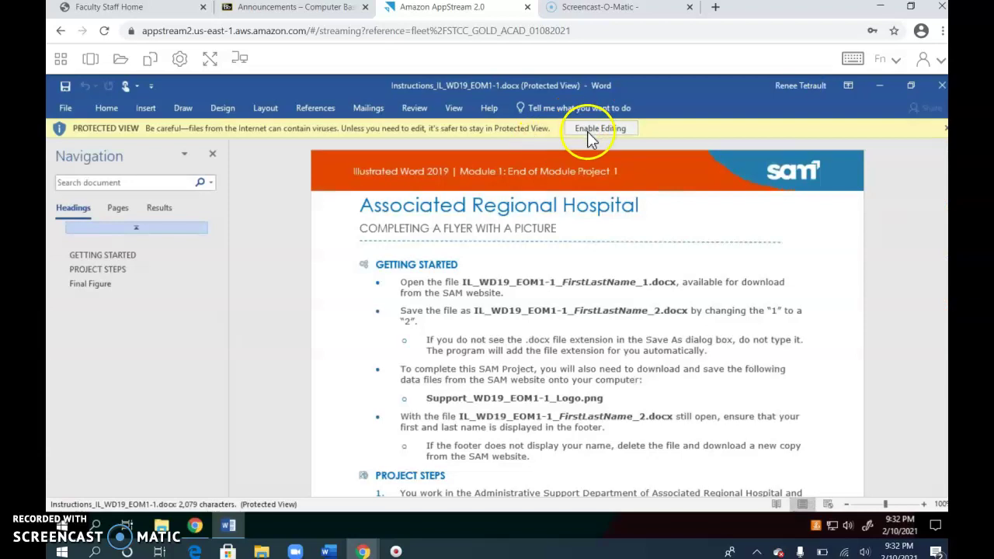
left_click(588, 130)
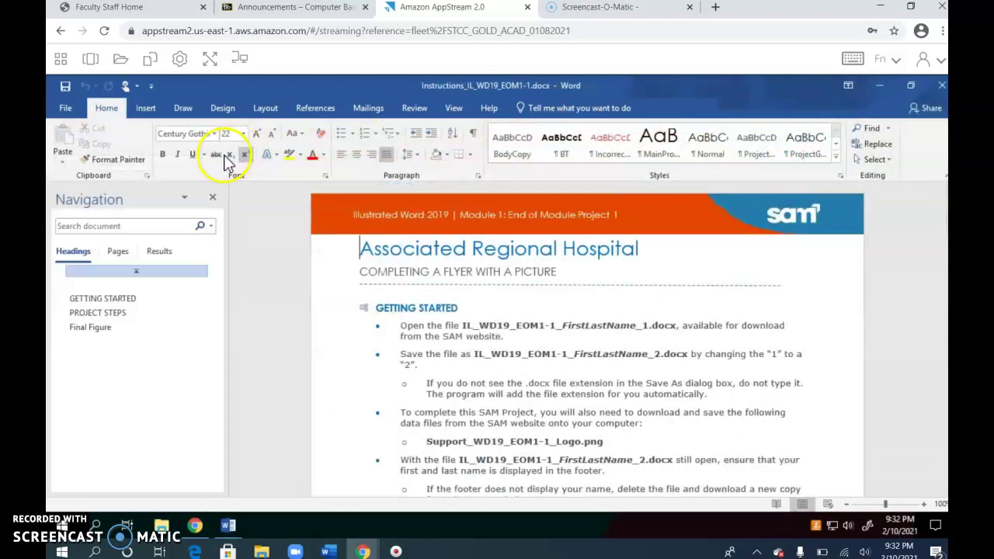
left_click(211, 200)
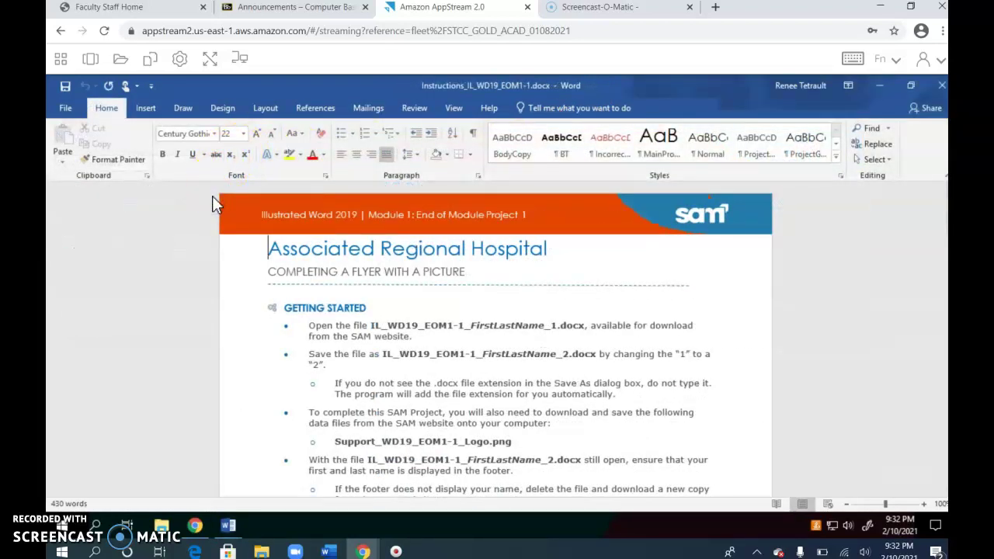
left_click(195, 532)
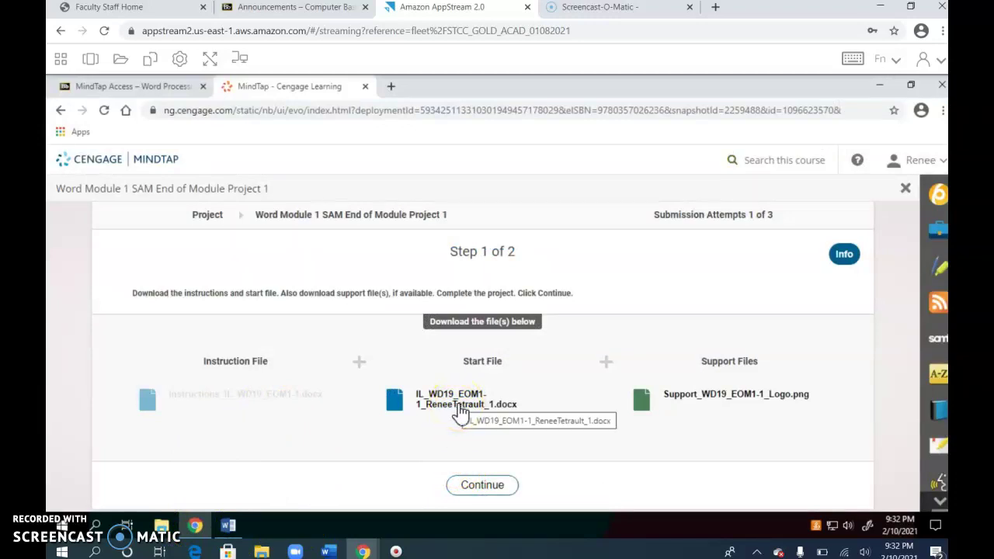
Download the flyer start file and open it in Word with editing enabled.
left_click(460, 412)
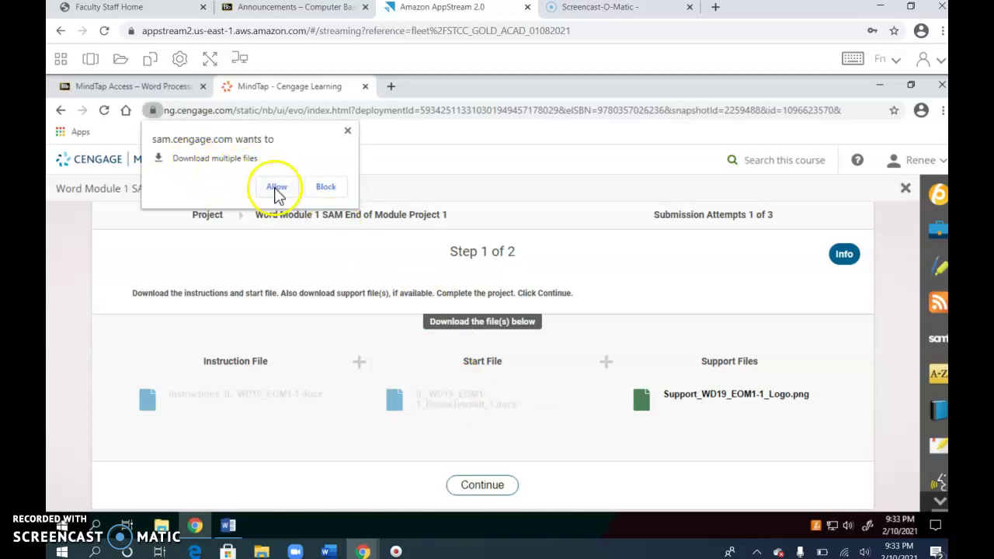
left_click(275, 188)
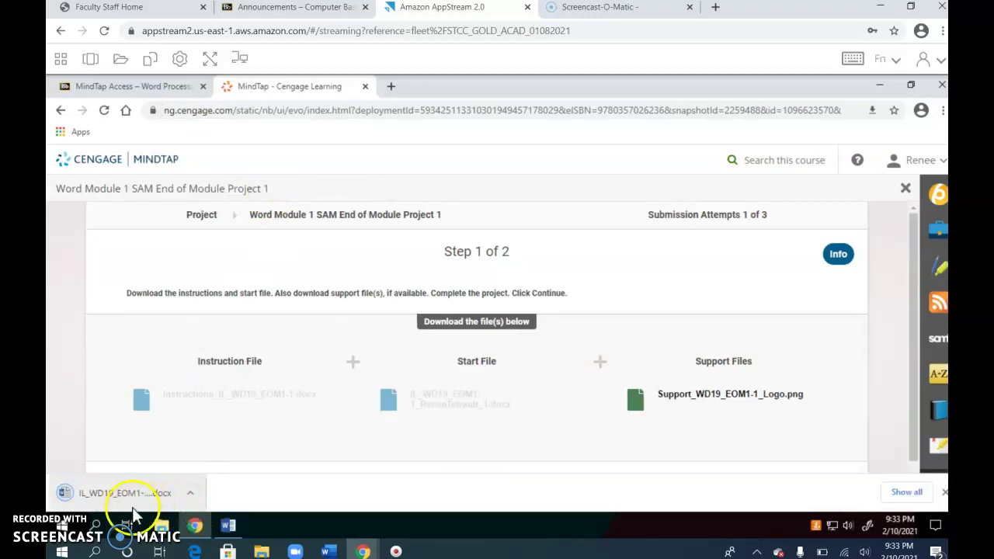
left_click(114, 496)
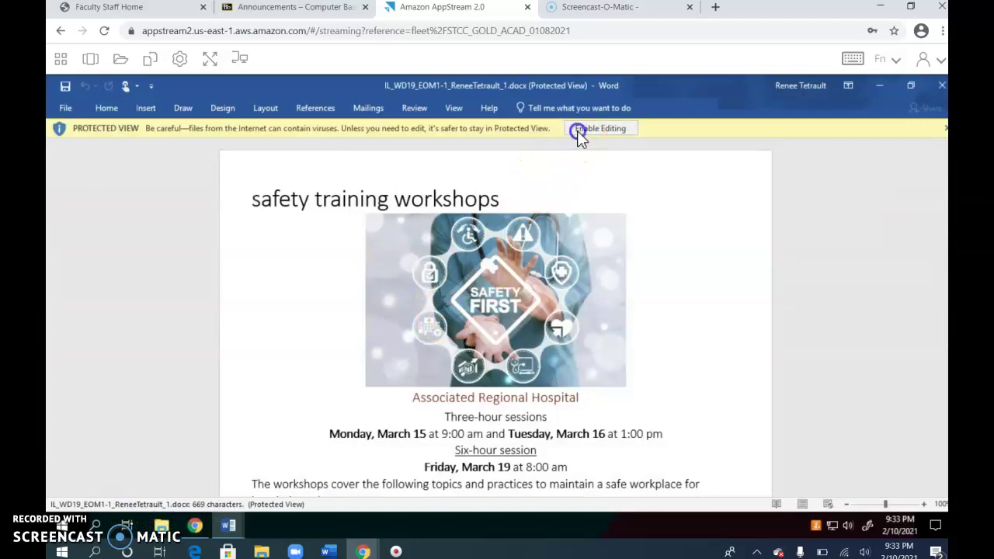
left_click(577, 129)
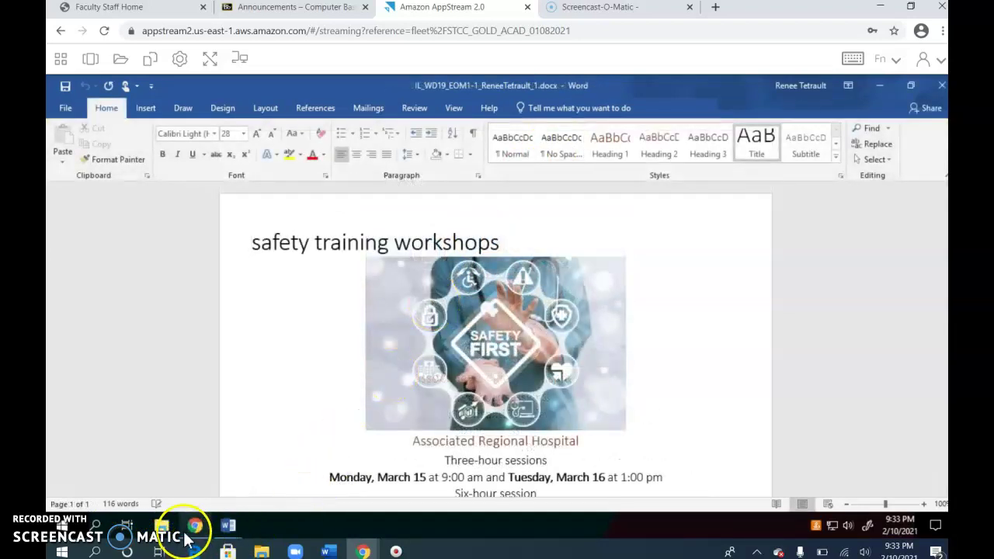
Download Support_WD19_EOM1-1_Logo.png and dismiss the error shown when opening it.
left_click(193, 527)
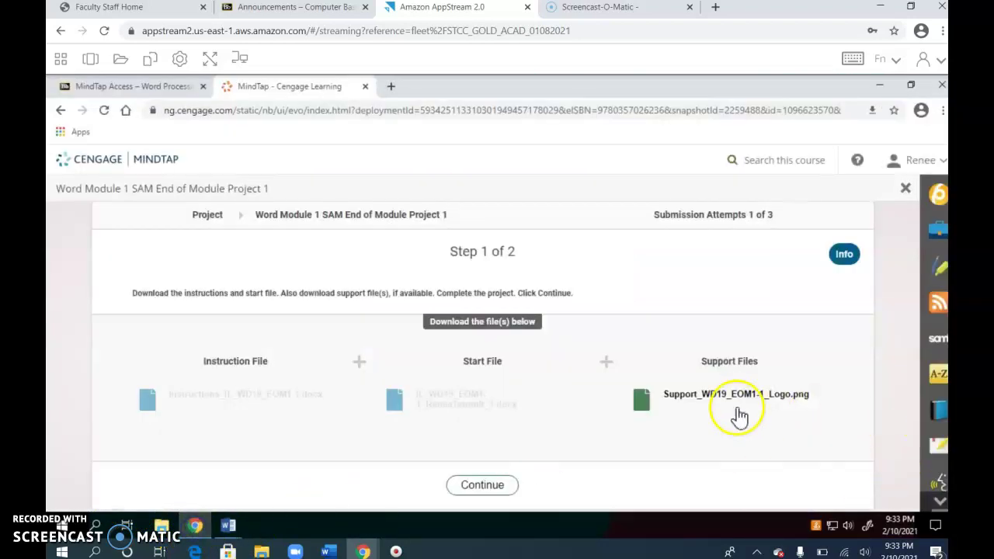
left_click(731, 400)
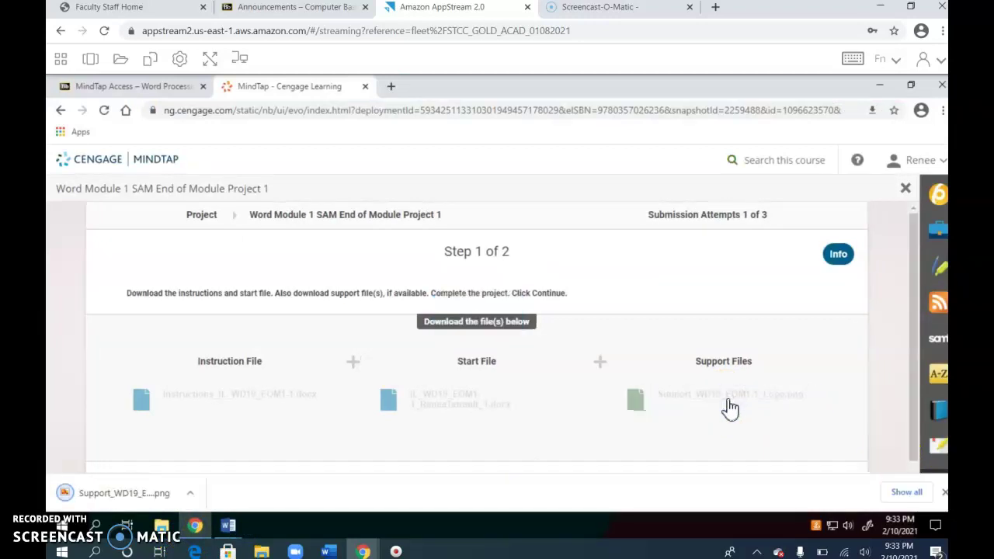
left_click(109, 494)
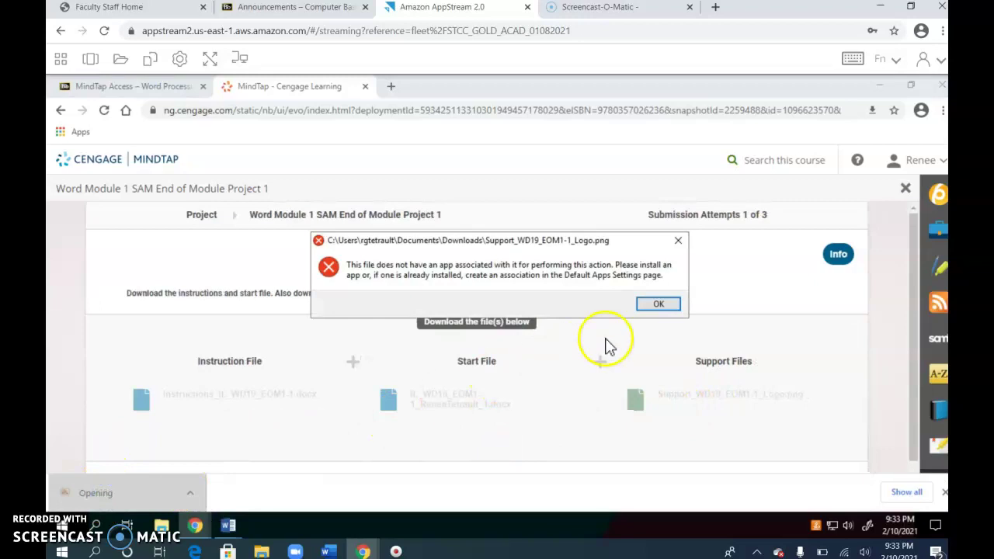
left_click(647, 305)
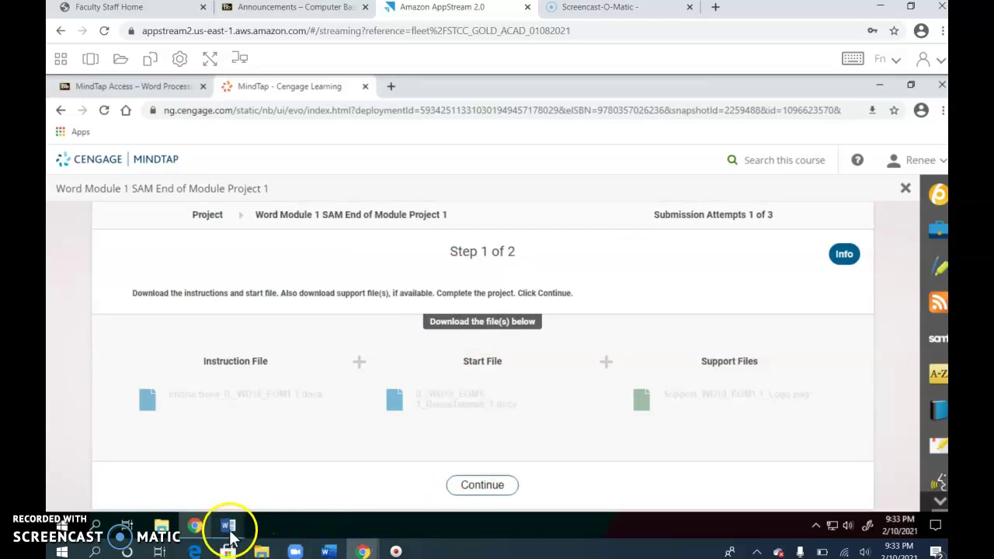
Show the Instructions document and the flyer start document side by side.
mouse_move(230, 530)
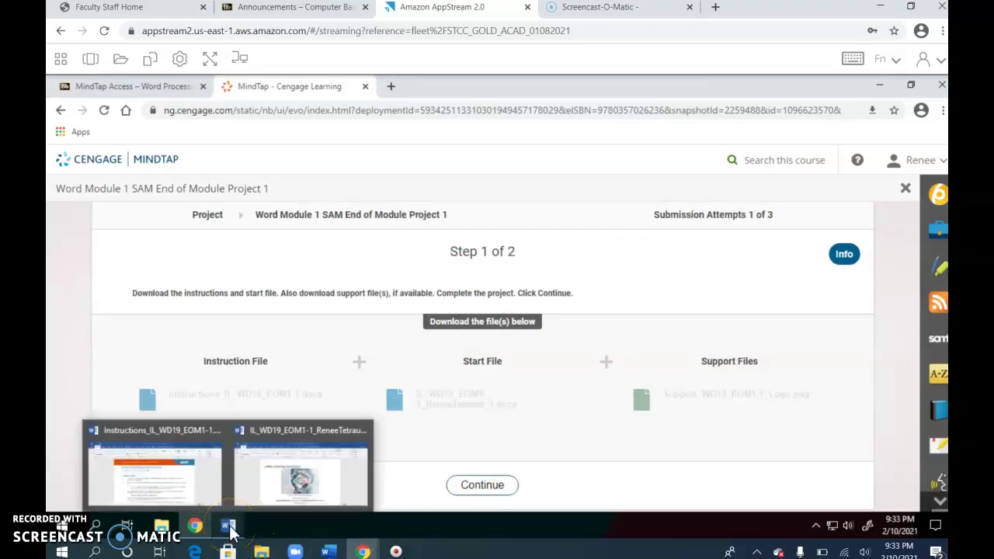
left_click(201, 483)
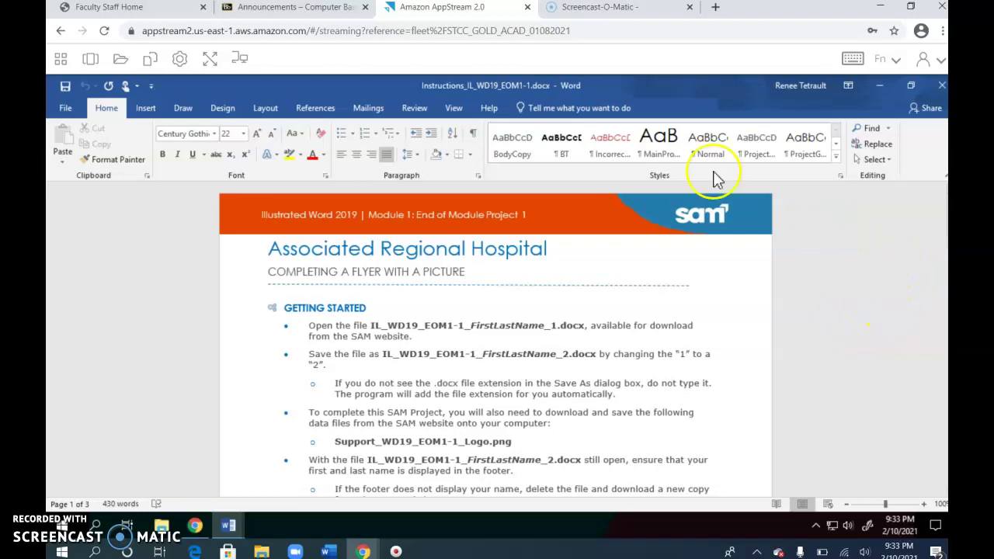
left_click(456, 112)
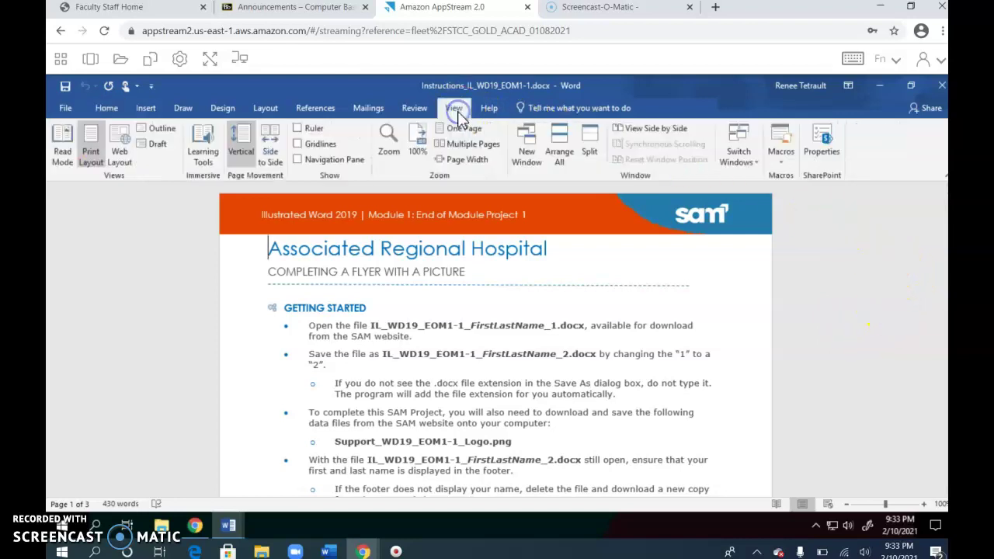
left_click(664, 131)
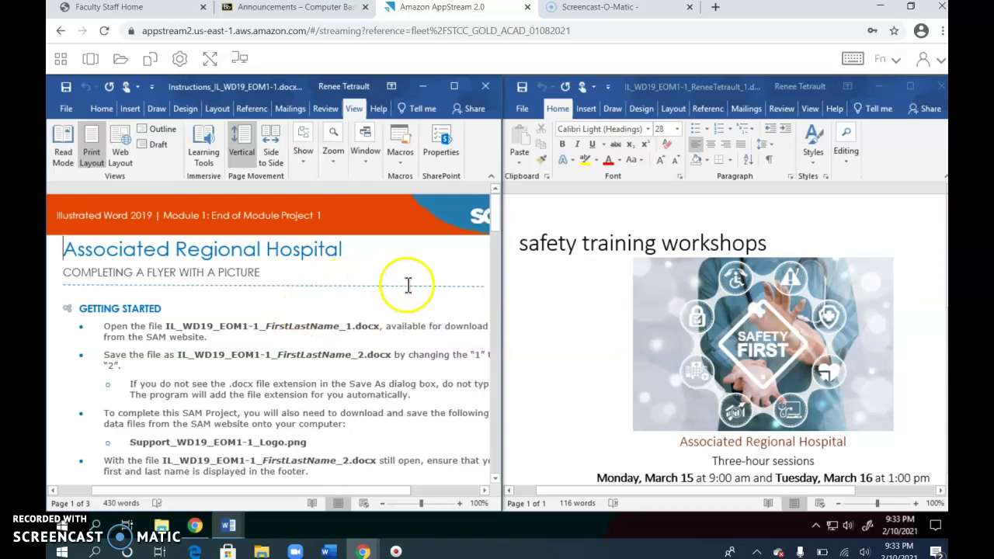
Adjust the side-by-side window arrangement and scroll the instructions to the Project Steps list.
scroll(412, 299, "down", 2)
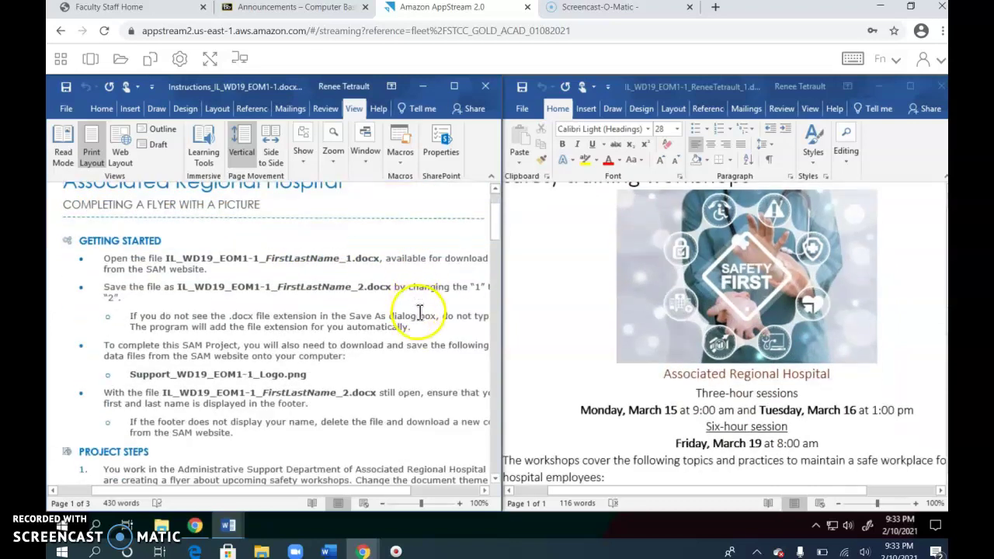
scroll(419, 313, "up", 2)
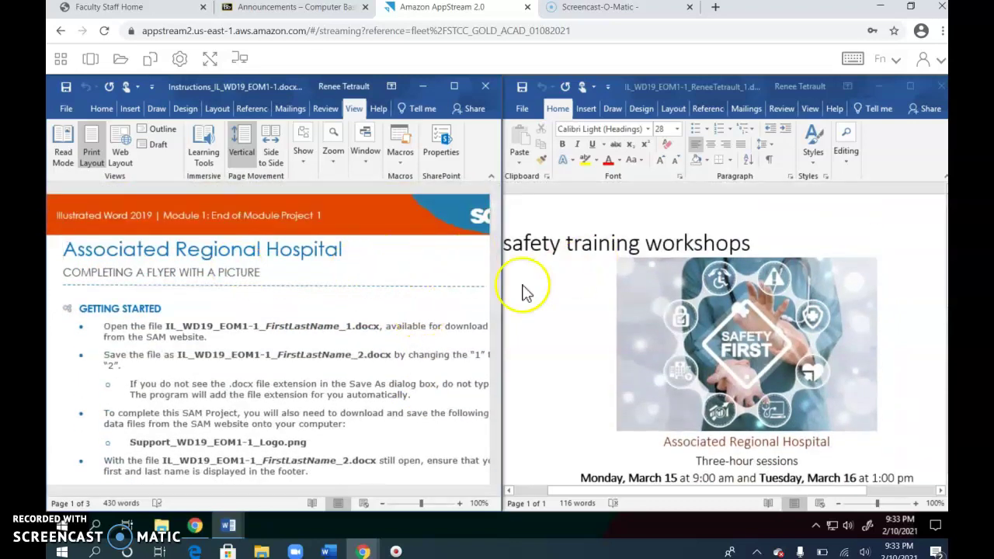
left_click(369, 160)
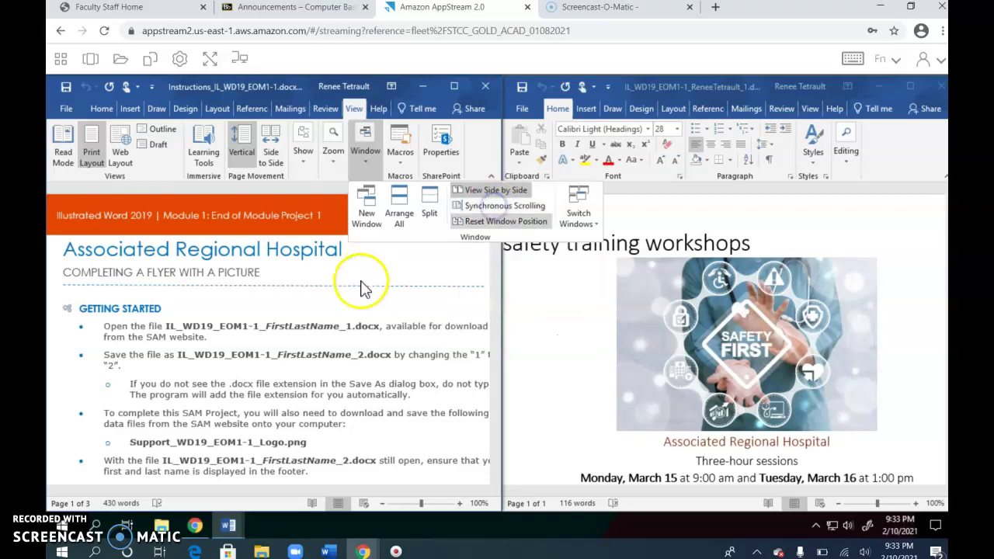
scroll(344, 310, "down", 4)
scroll(328, 281, "down", 4)
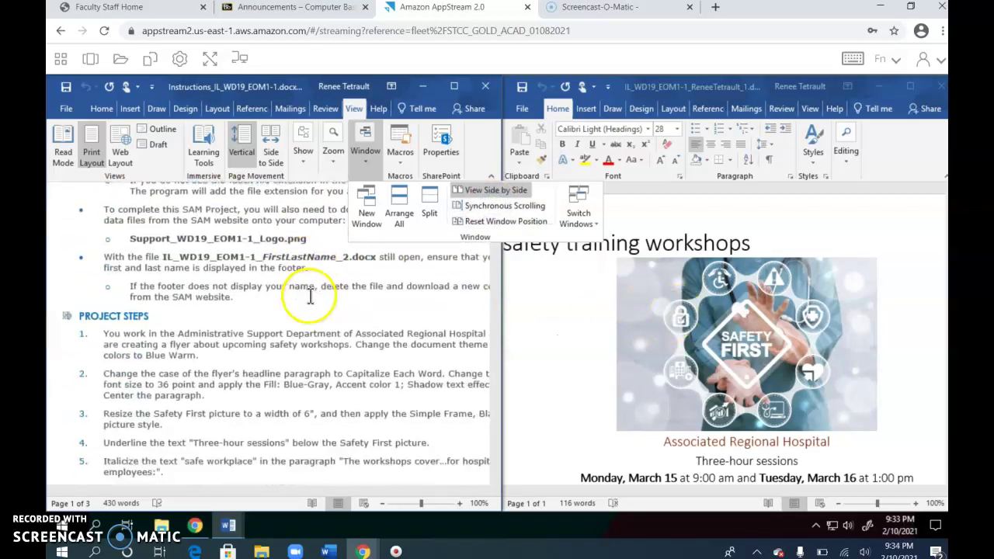
left_click(336, 284)
scroll(223, 284, "down", 1)
left_click(241, 492)
left_click_drag(240, 493, 256, 492)
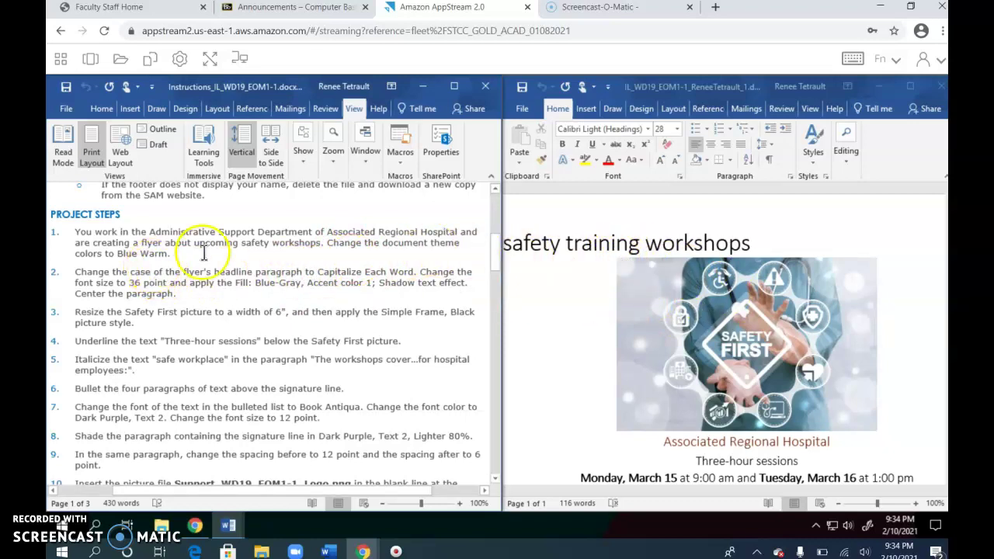
Apply the Blue Warm theme colors to the flyer, then select its headline text.
left_click(578, 245)
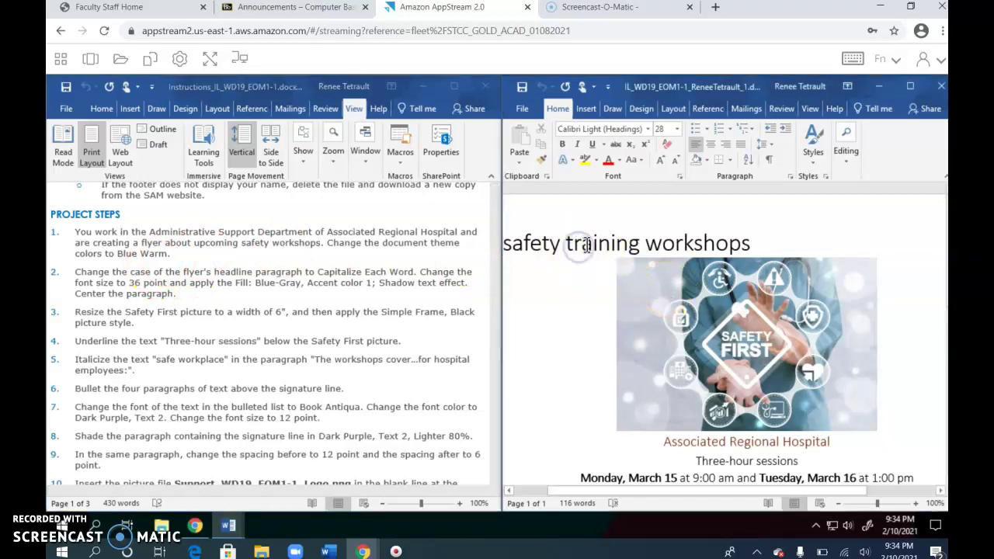
left_click(642, 109)
left_click(579, 155)
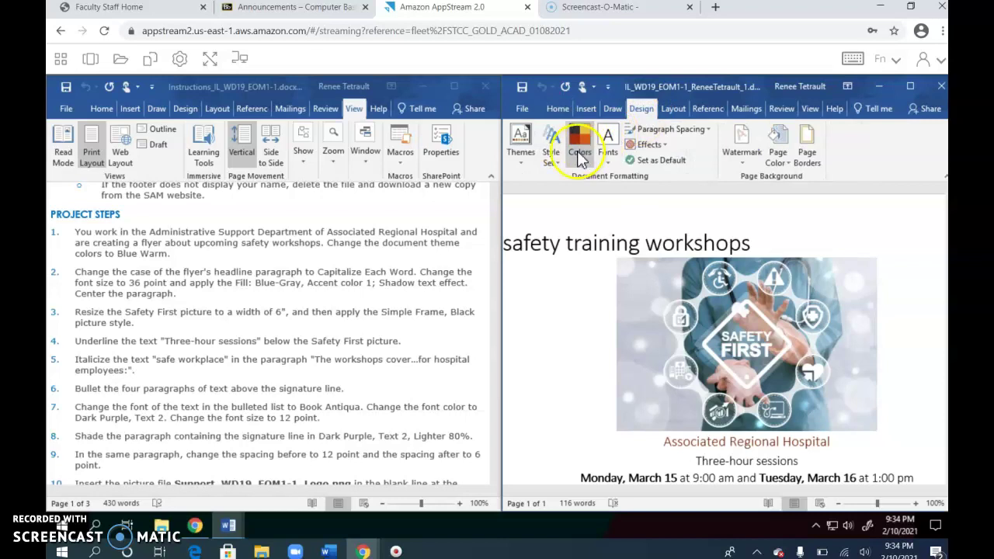
left_click(578, 154)
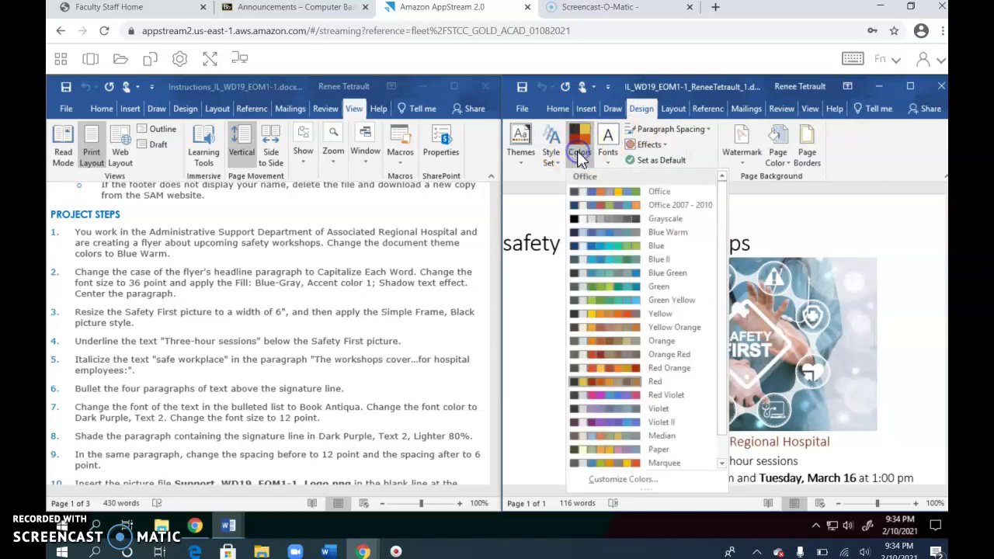
left_click(662, 233)
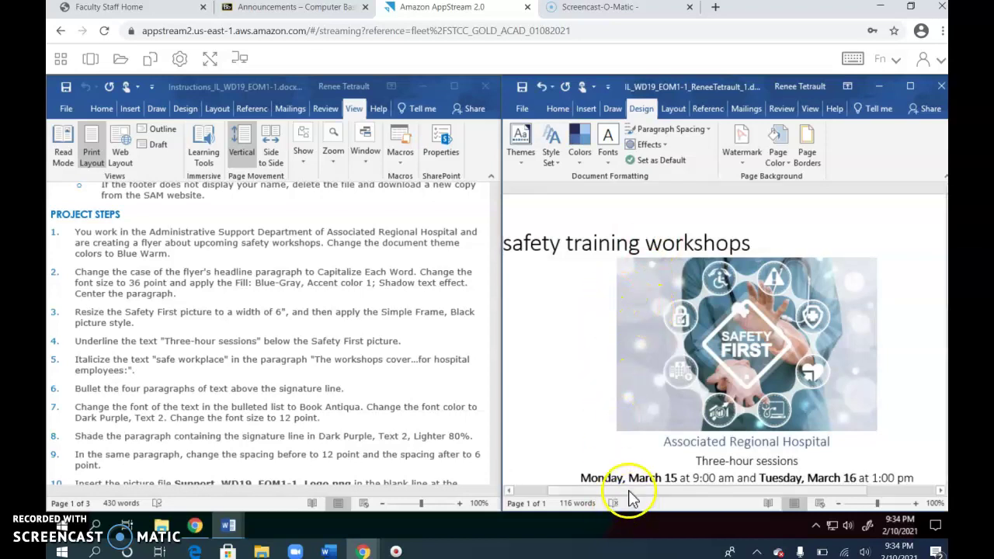
left_click_drag(630, 490, 618, 491)
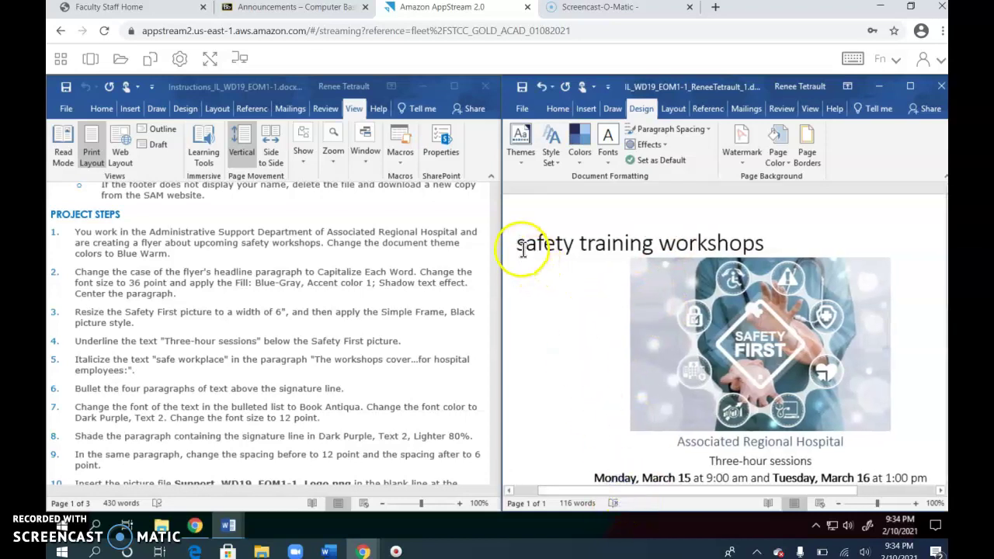
left_click_drag(518, 245, 769, 245)
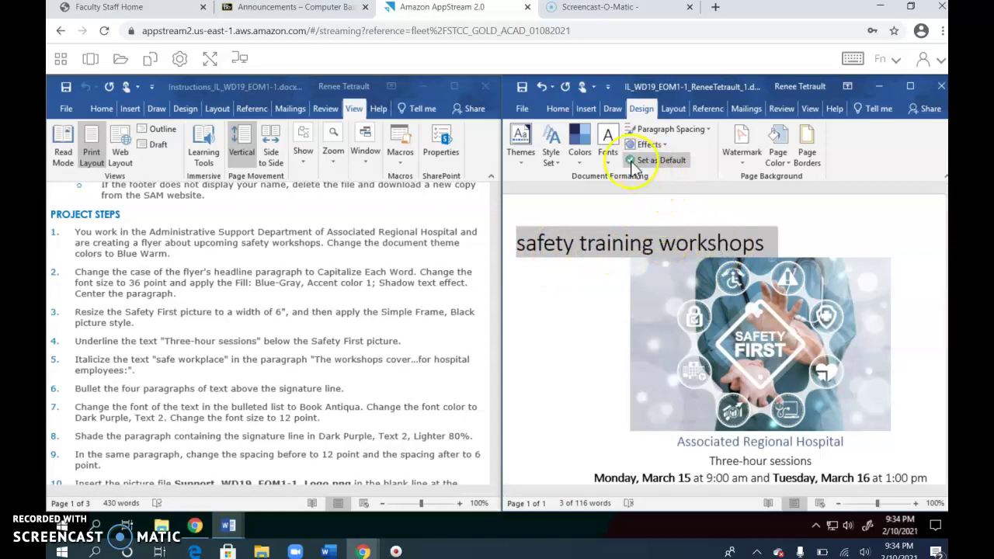
Change the headline 'Safety Training Workshops' to Capitalize Each Word at 36 point.
left_click(558, 109)
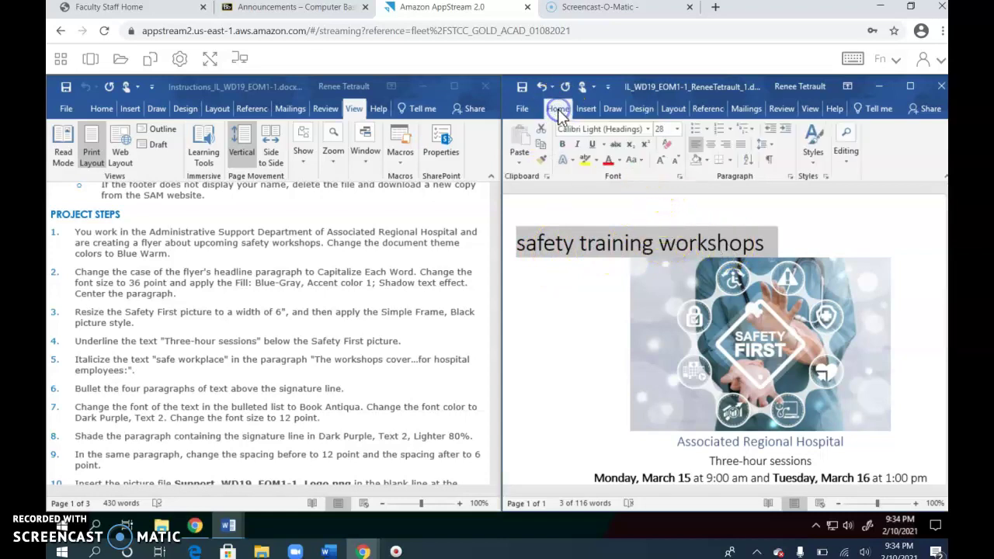
left_click(633, 161)
left_click(660, 226)
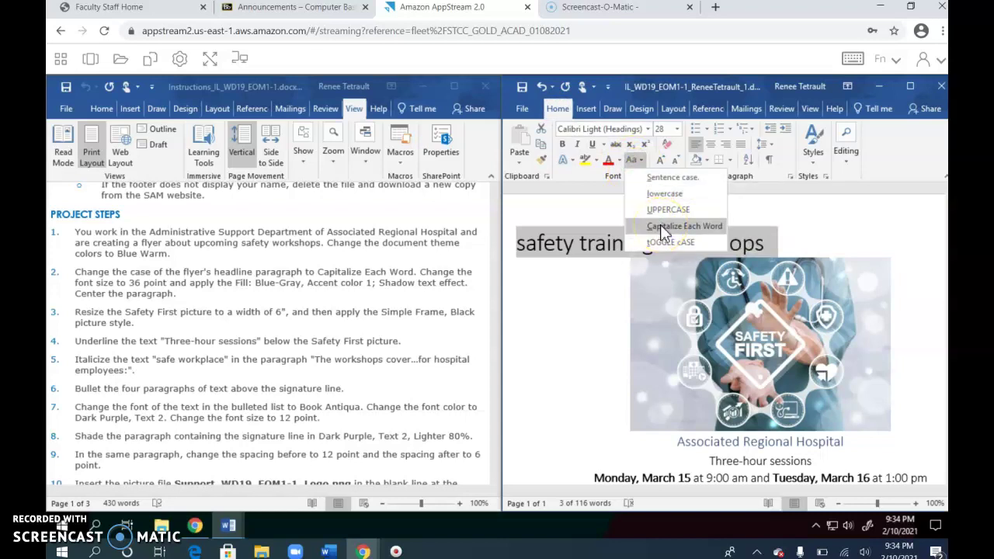
left_click(660, 226)
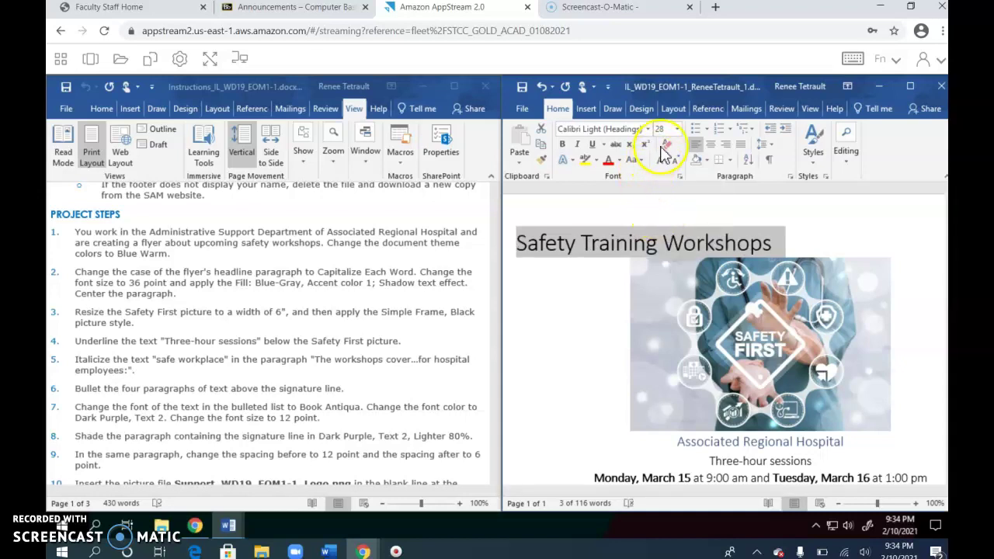
left_click(676, 131)
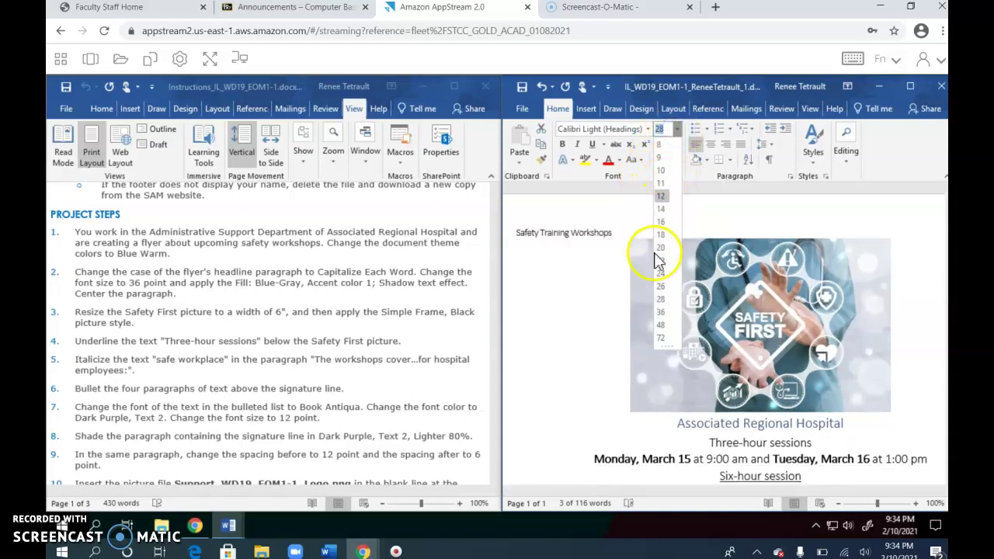
left_click(662, 312)
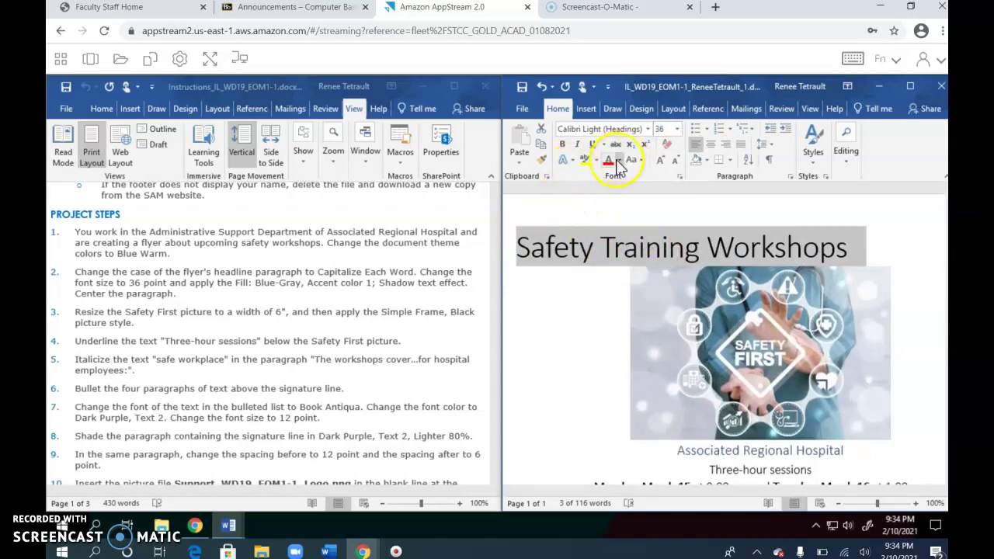
Apply the Fill: Blue-Gray, Accent color 1; Shadow text effect and center the headline.
left_click(570, 162)
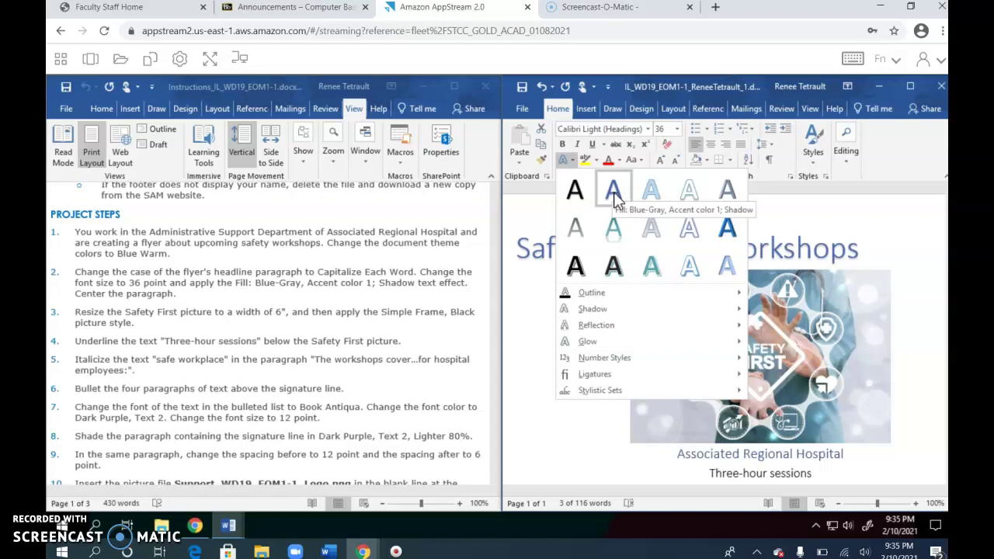
left_click(613, 198)
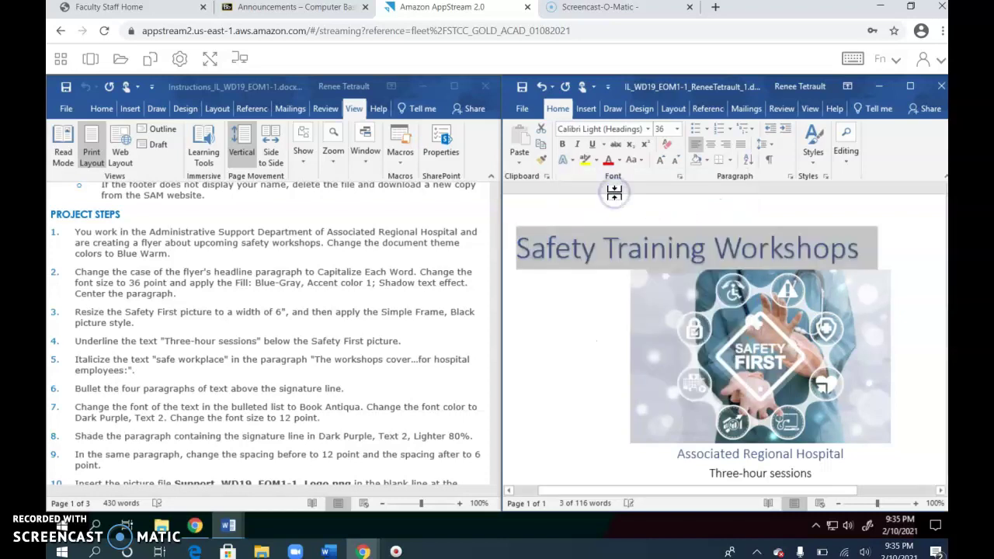
left_click(710, 145)
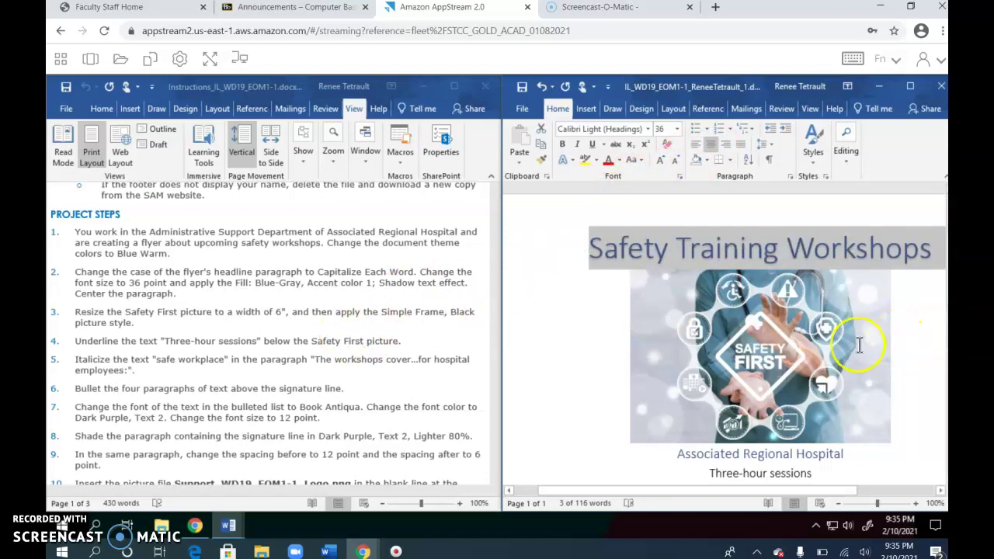
Set the Safety First picture's width to 6" and apply the Simple Frame, Black style.
left_click(714, 346)
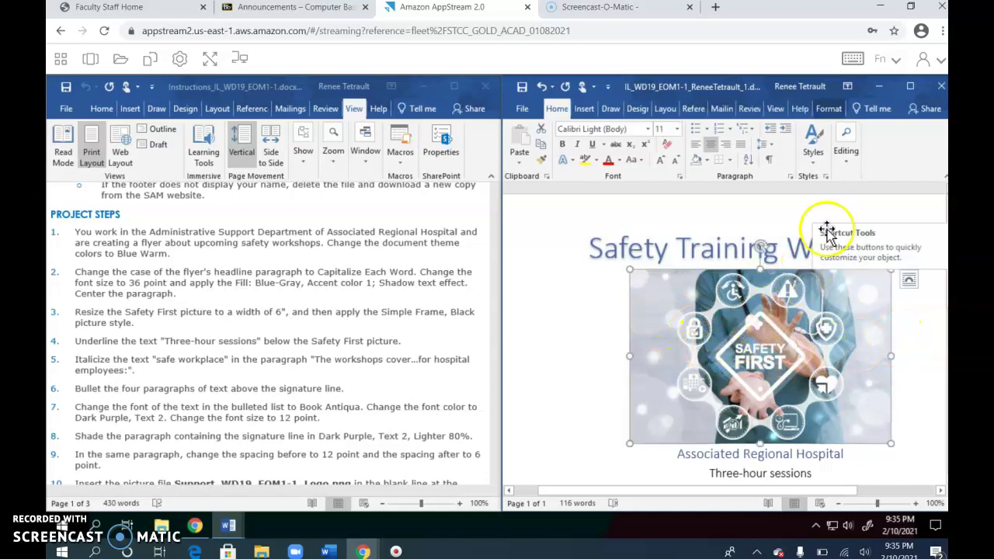
left_click(830, 110)
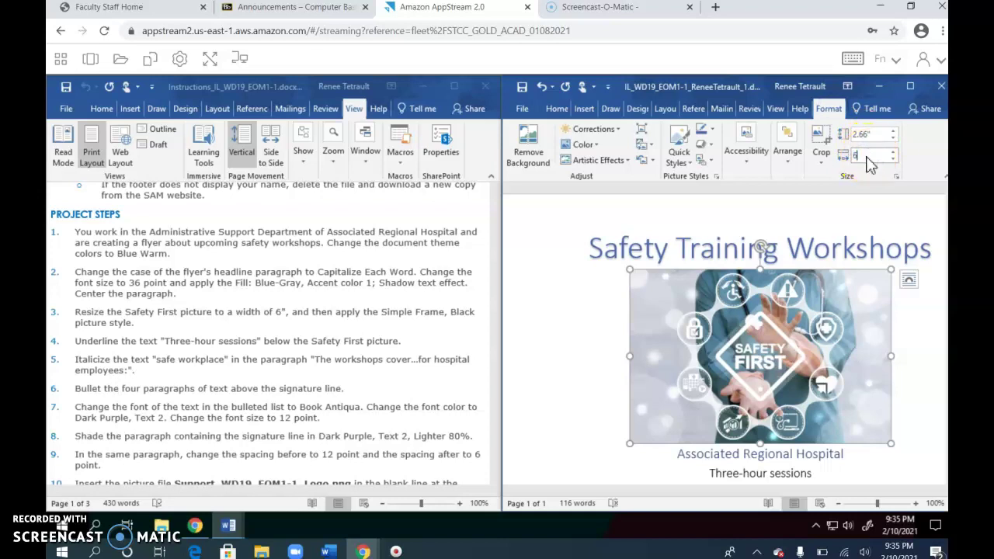
left_click(868, 159)
type("6")
key("Return")
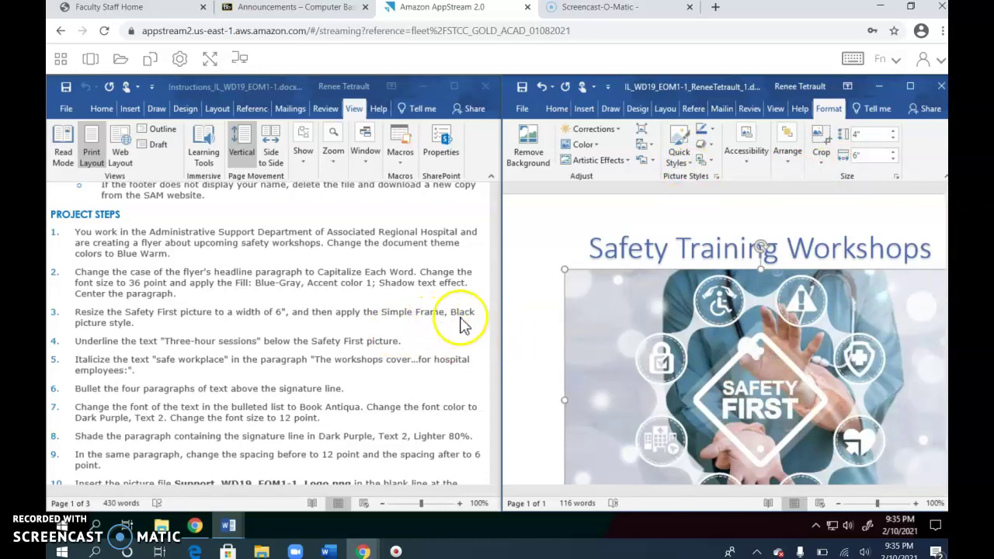
left_click(678, 163)
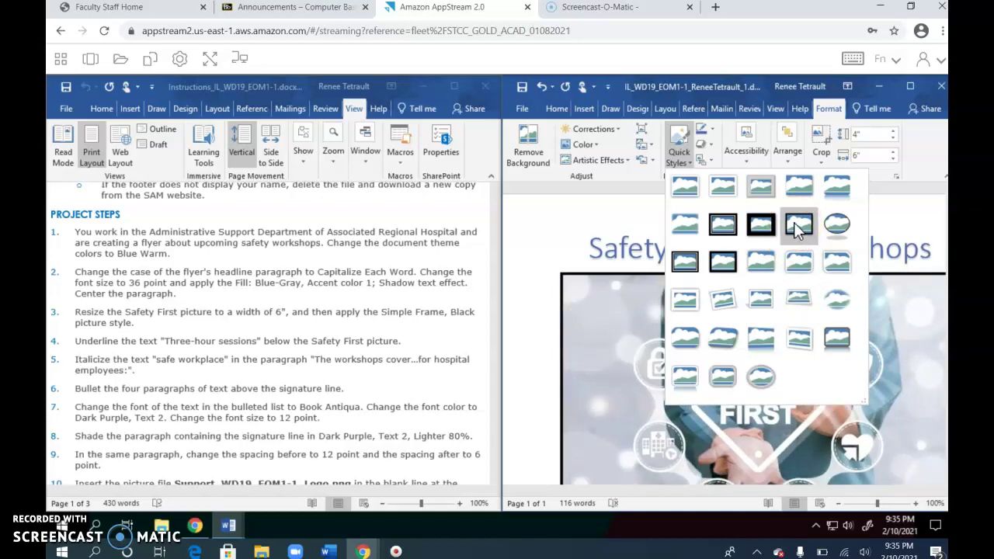
left_click(798, 225)
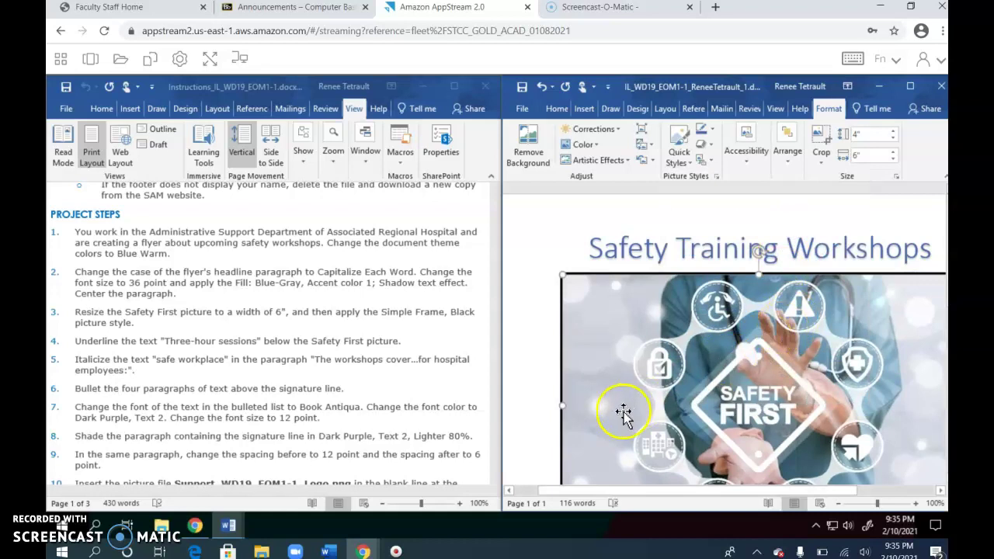
Underline 'Three-hour sessions' below the picture.
scroll(843, 365, "down", 3)
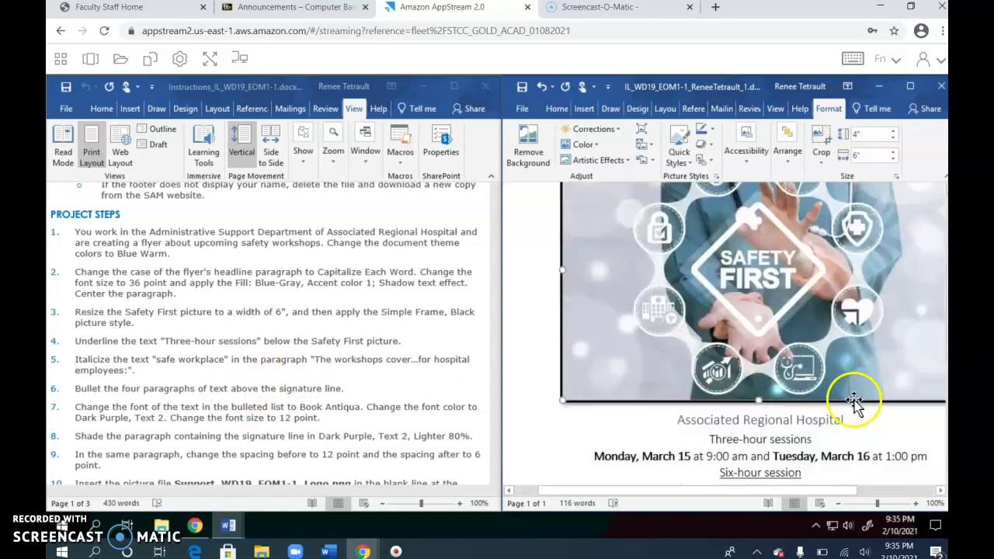
scroll(847, 423, "down", 2)
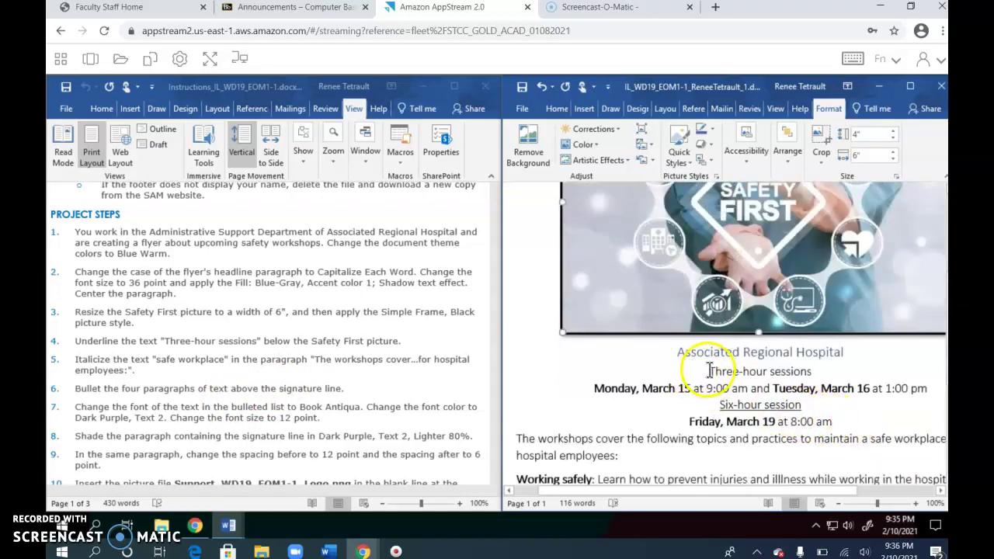
left_click_drag(709, 370, 813, 371)
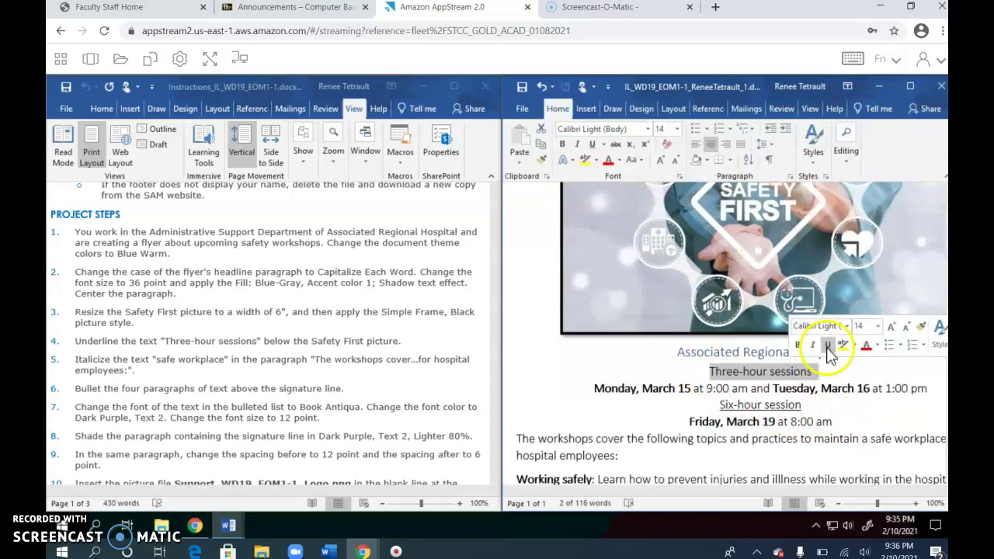
left_click(827, 349)
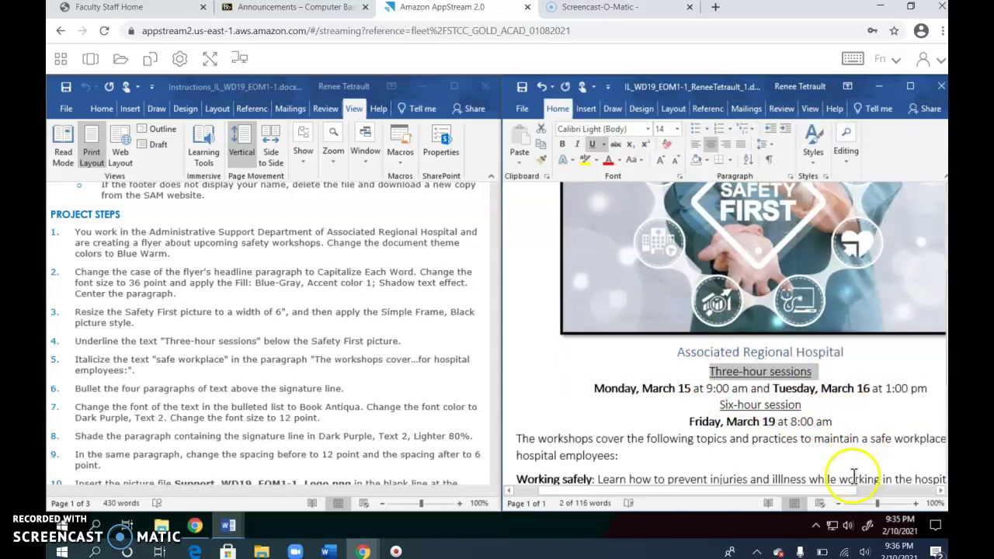
Italicize 'safe workplace' in the workshops paragraph.
left_click_drag(829, 497, 847, 492)
left_click(847, 439)
left_click_drag(875, 439, 907, 438)
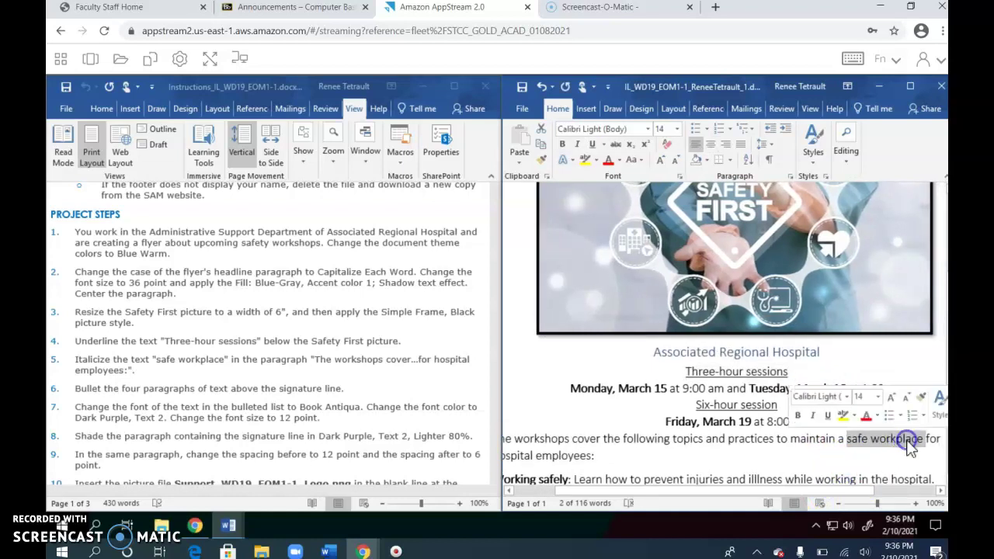
left_click(813, 417)
left_click(671, 441)
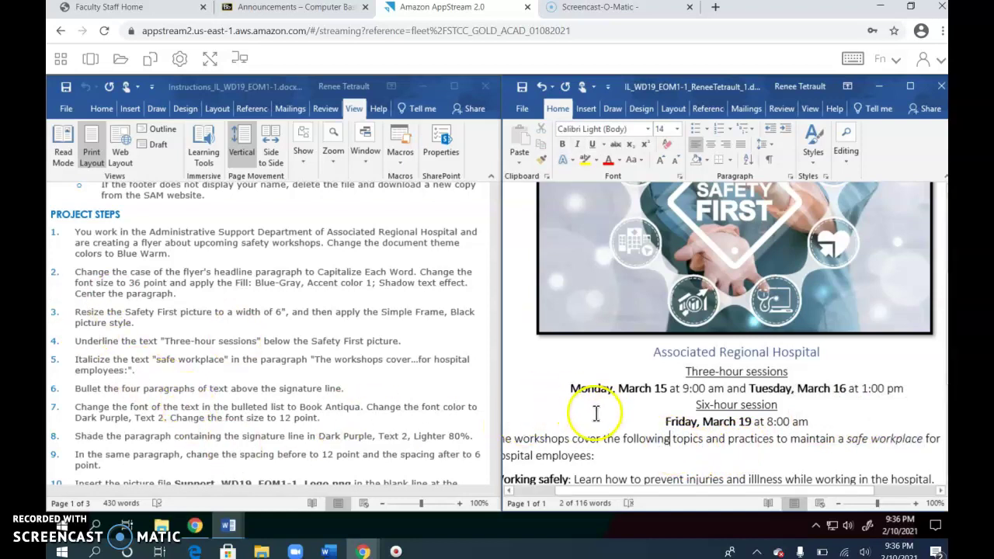
scroll(603, 413, "down", 2)
scroll(603, 412, "down", 2)
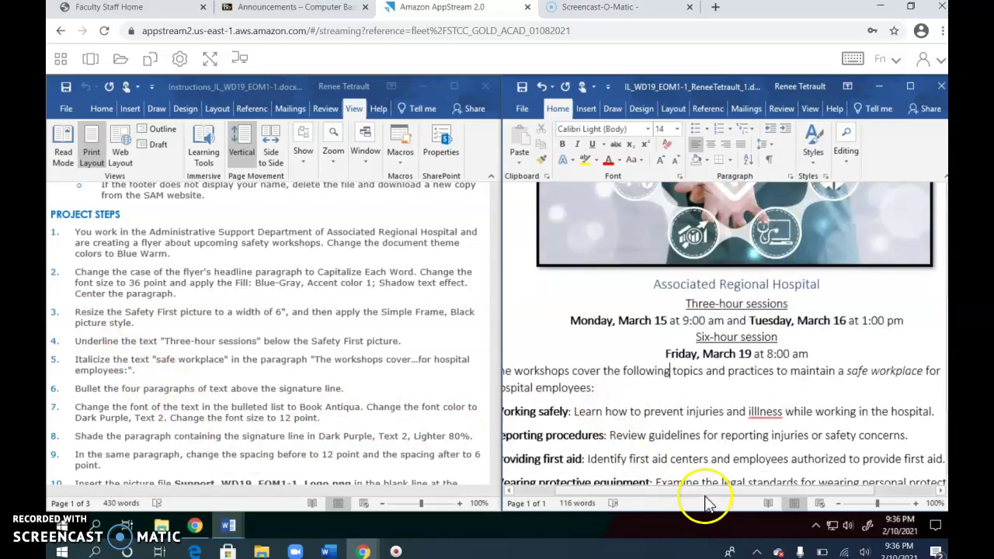
left_click_drag(688, 493, 666, 497)
scroll(628, 409, "down", 2)
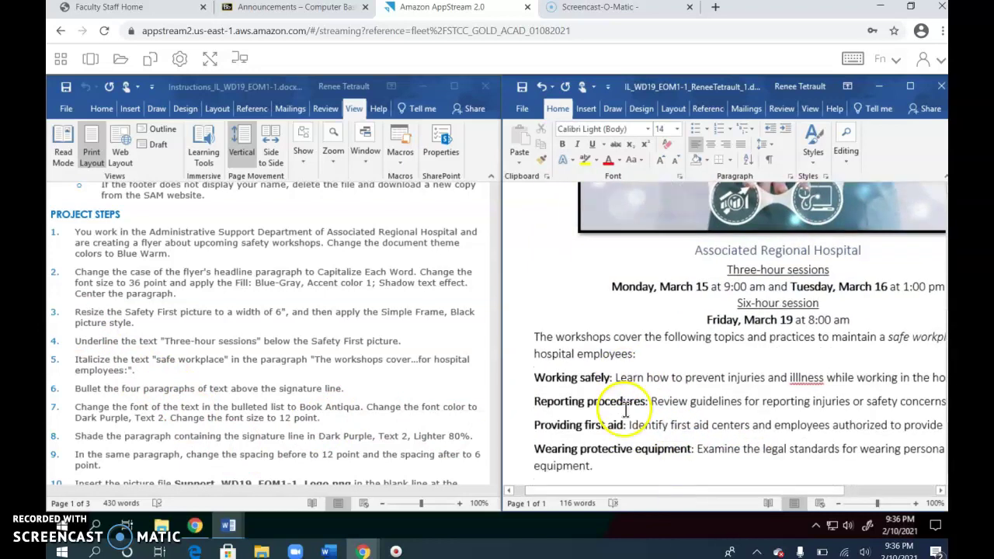
Turn the four topic paragraphs above the signature line into a bulleted list.
scroll(628, 409, "down", 2)
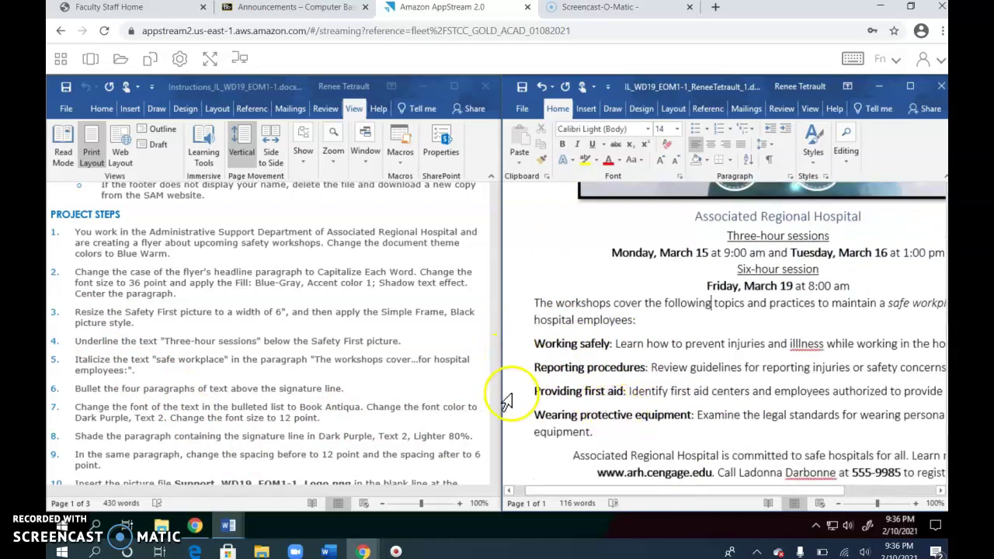
left_click_drag(518, 349, 533, 441)
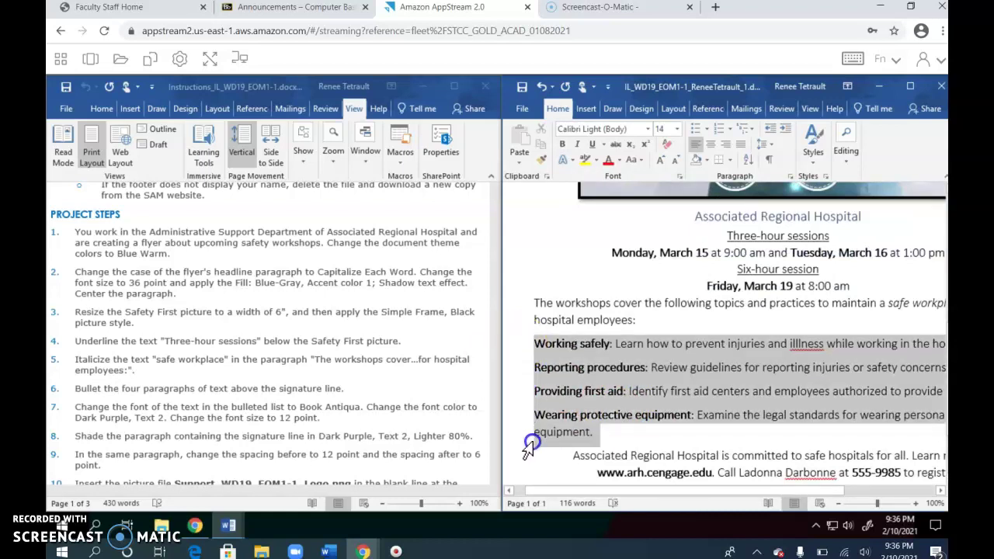
left_click(695, 132)
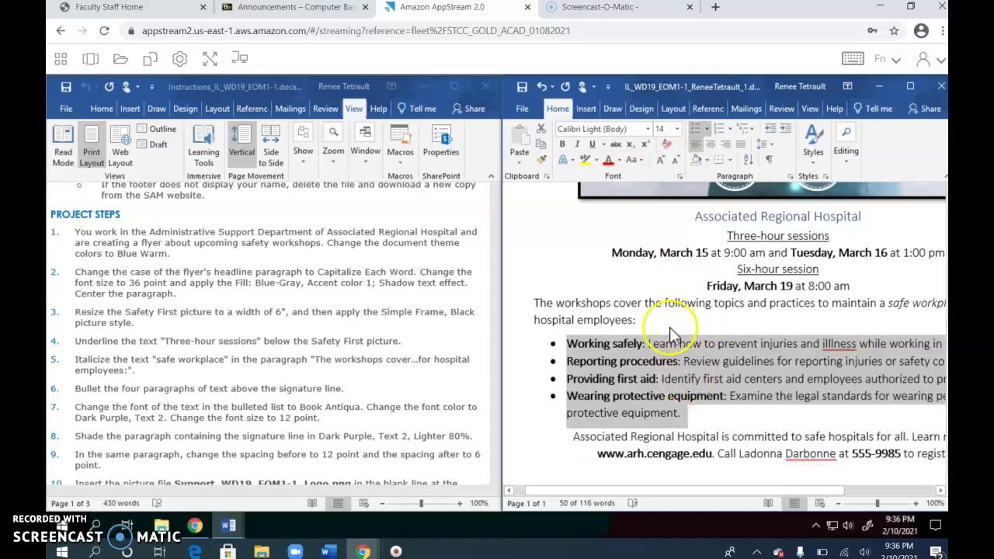
Format the bulleted text as Book Antiqua, 12 pt, in Dark Purple, Text 2.
left_click(647, 128)
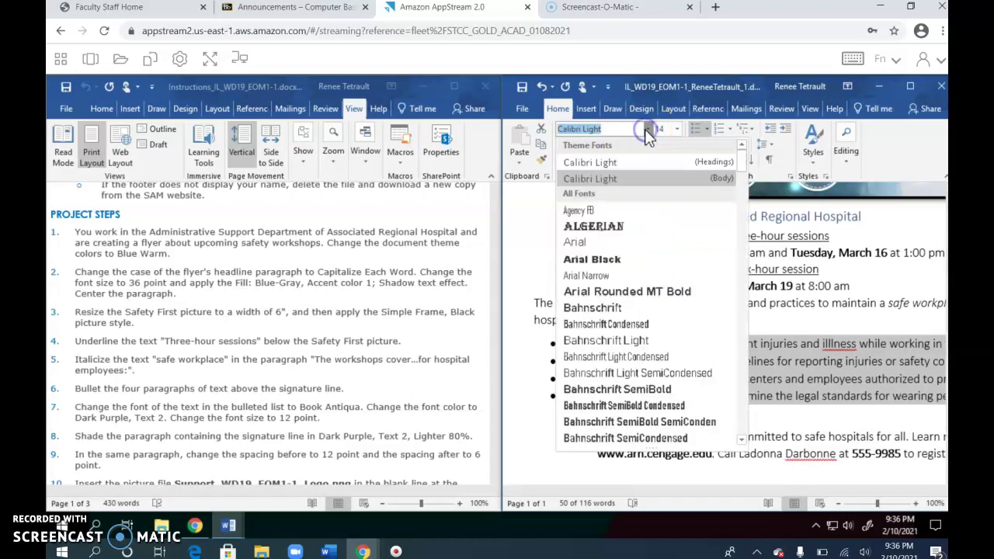
scroll(644, 406, "down", 4)
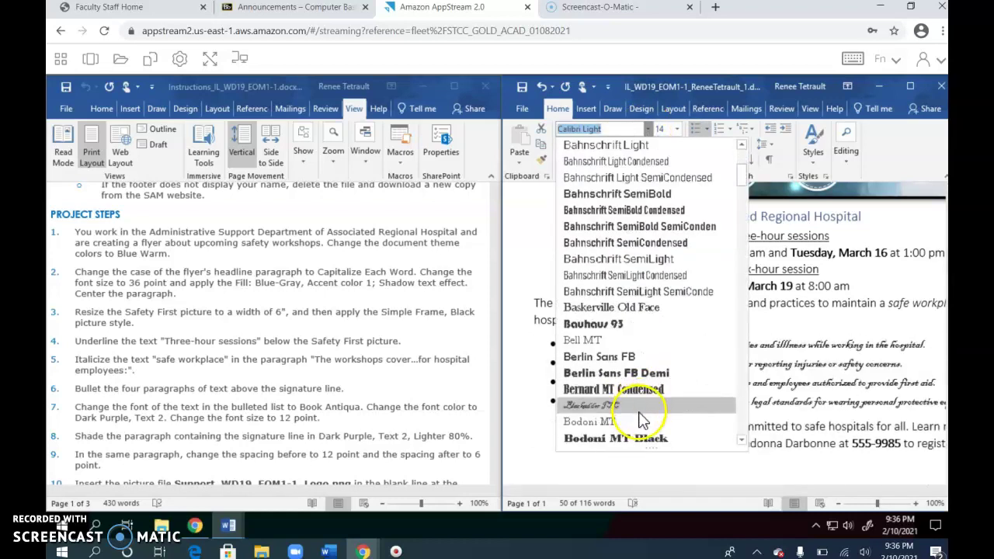
scroll(642, 420, "down", 2)
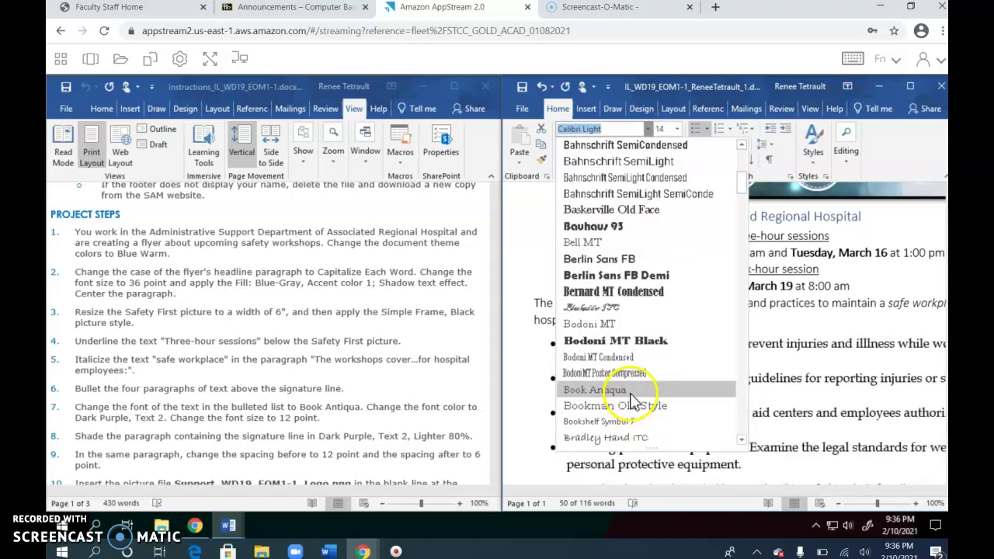
left_click(631, 390)
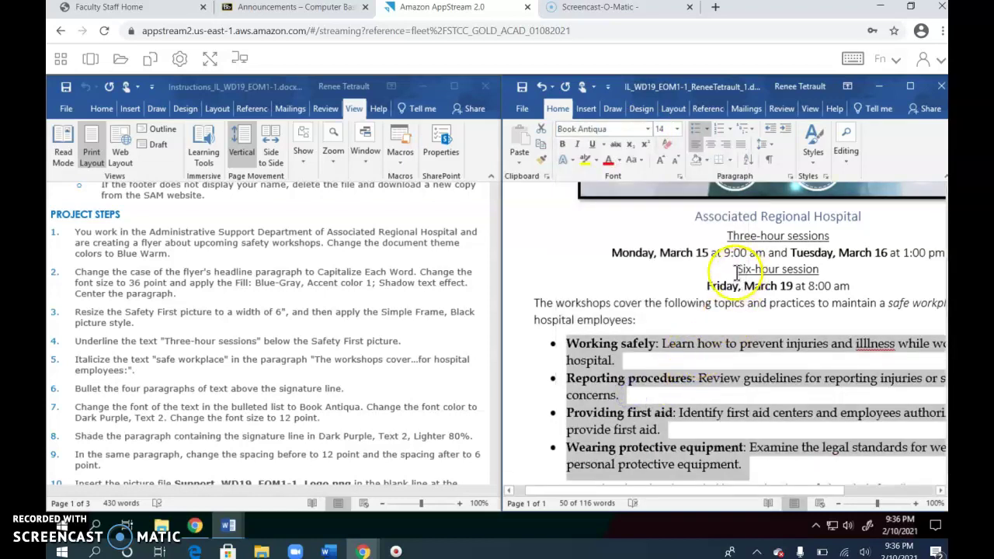
left_click(677, 132)
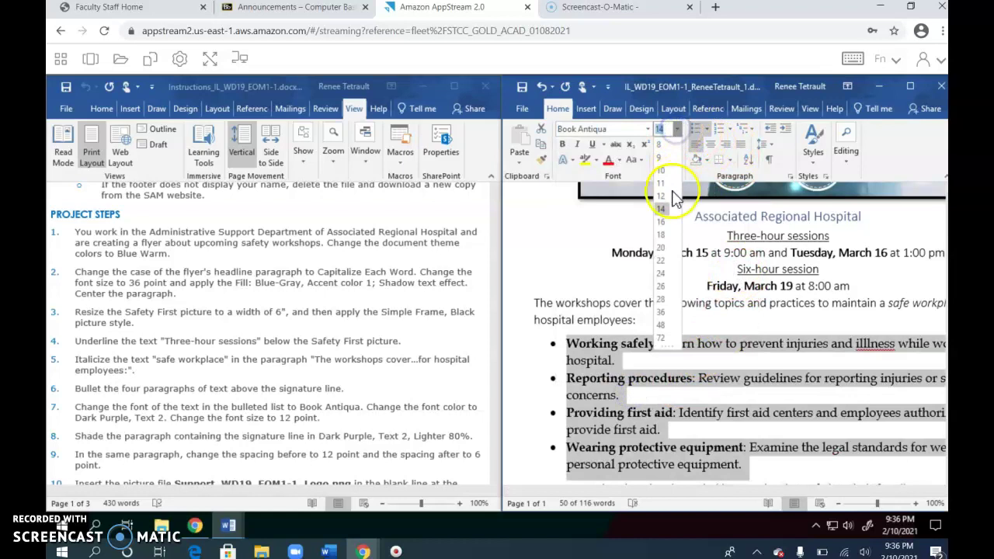
left_click(661, 196)
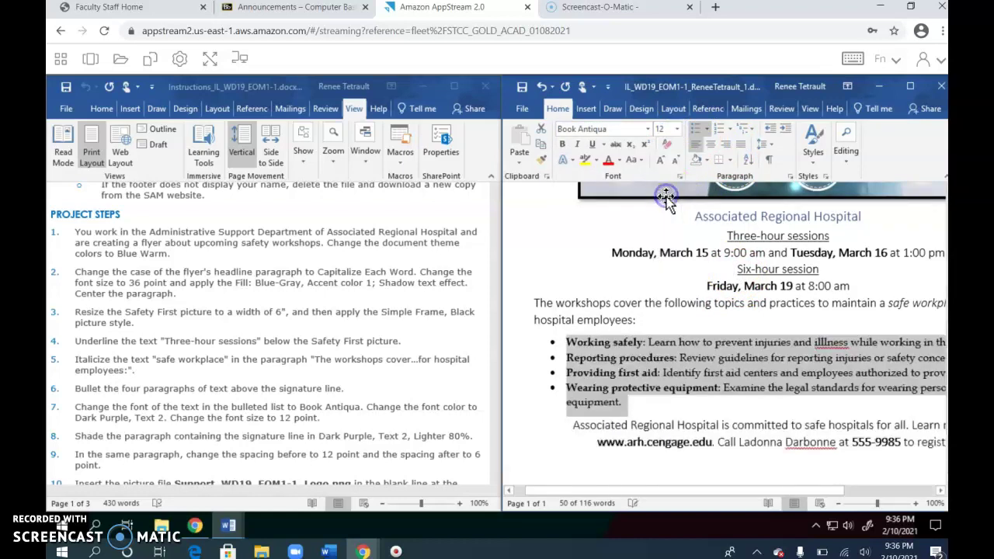
left_click(620, 161)
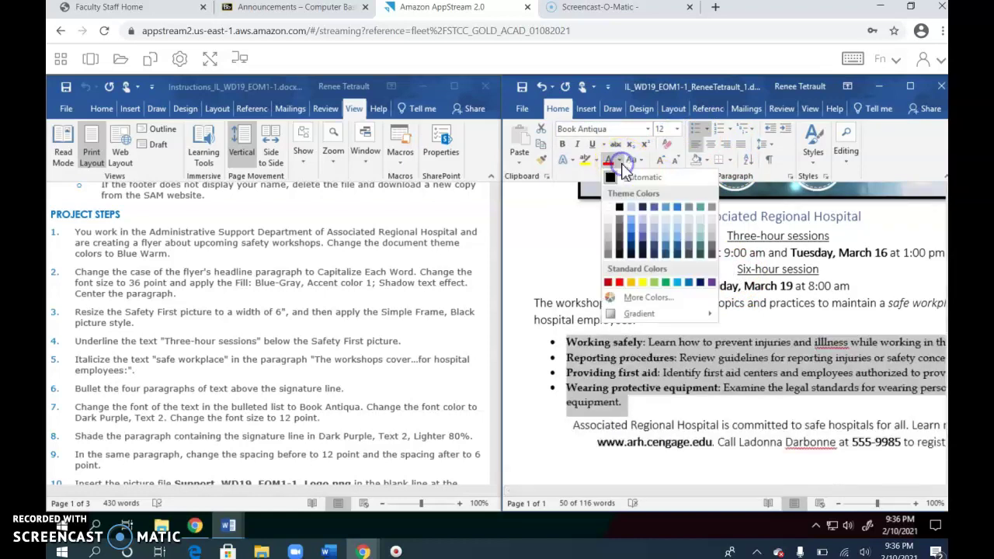
left_click(643, 207)
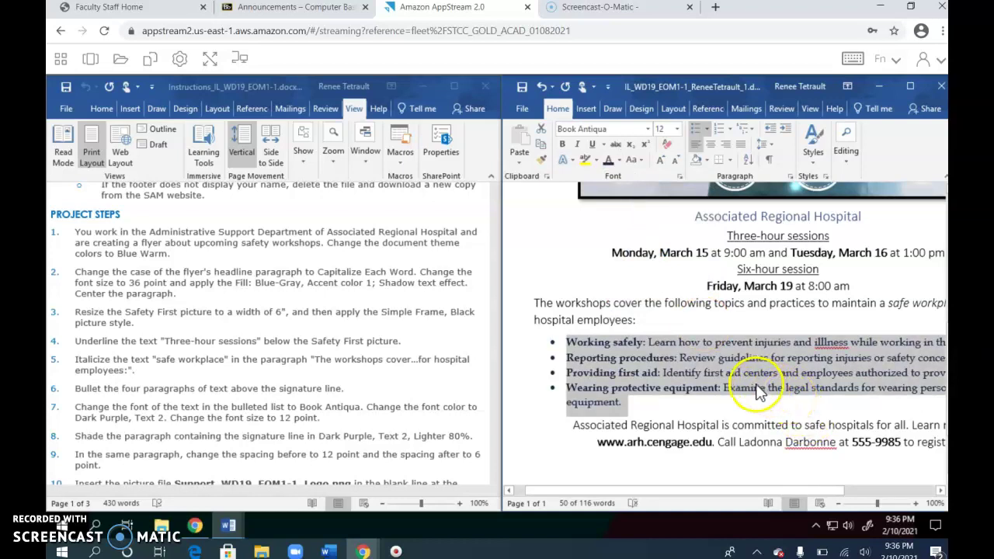
scroll(722, 385, "down", 2)
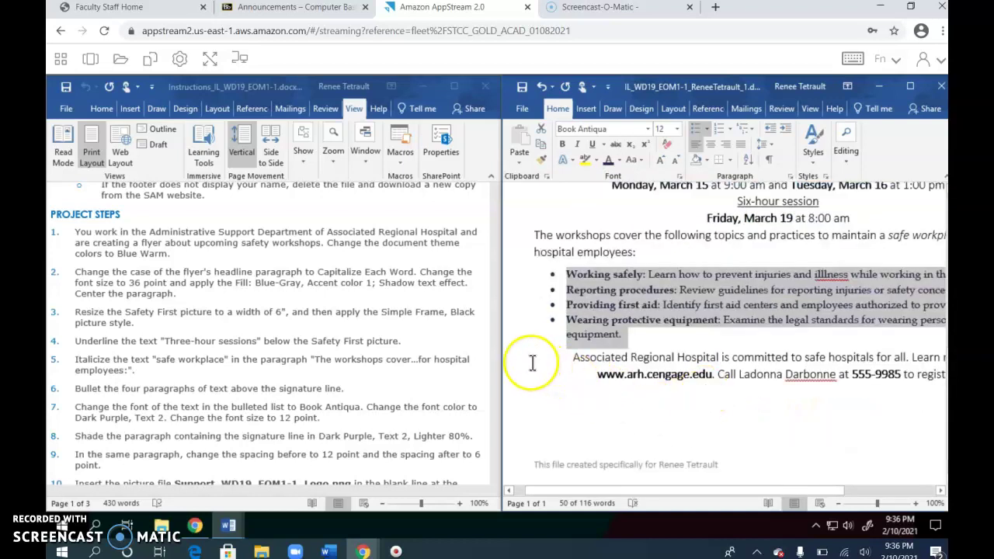
Shade the closing signature-line paragraph with Dark Purple, Text 2, Lighter 80%.
mouse_move(533, 362)
left_mouse_down()
mouse_move(637, 384)
mouse_move(954, 389)
mouse_move(917, 380)
left_mouse_up()
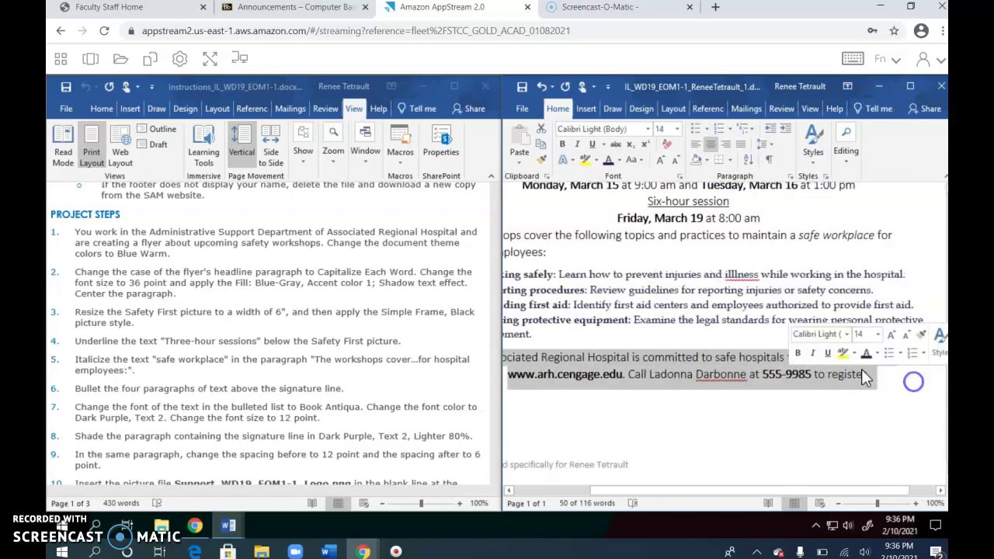
left_click(706, 162)
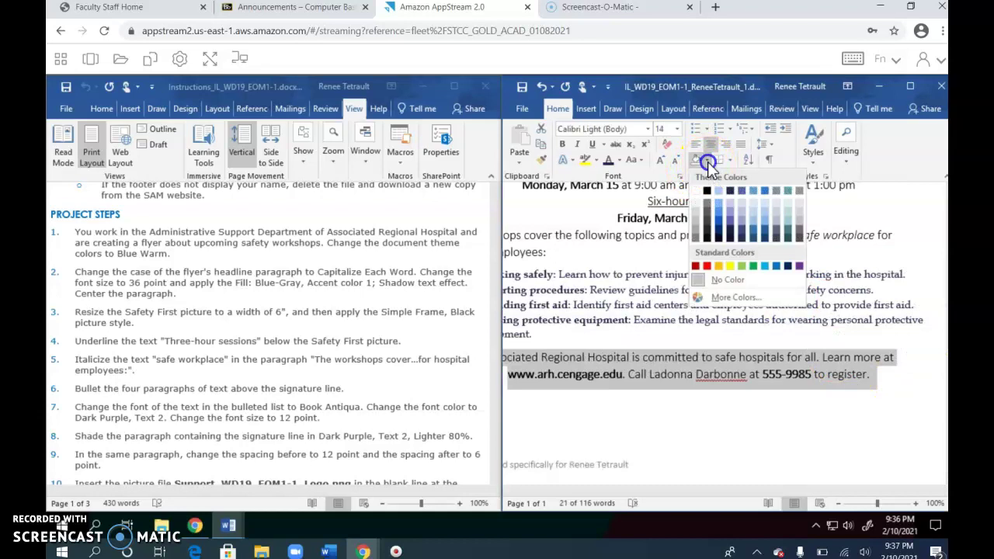
left_click(735, 206)
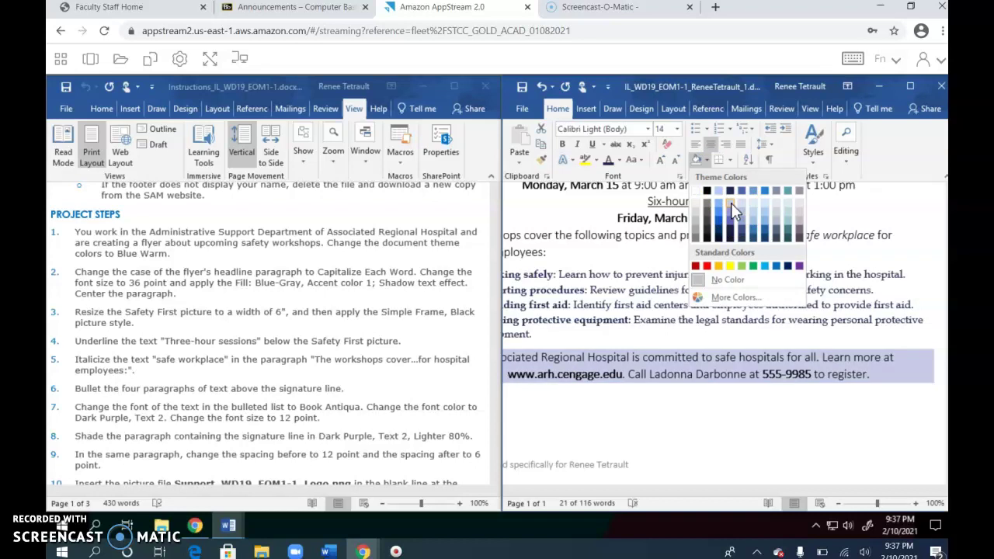
left_click(731, 202)
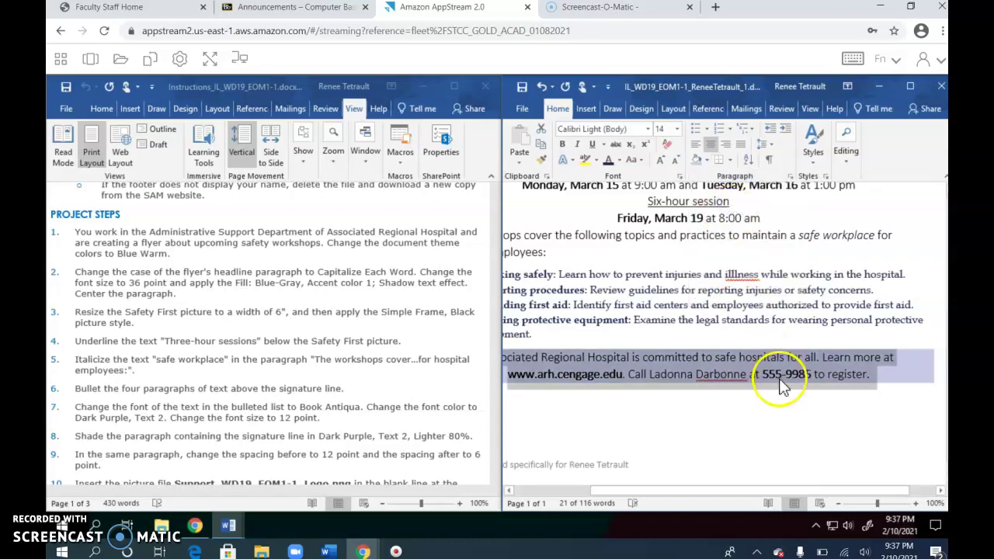
Set spacing before the shaded paragraph to 12 pt, adjust spacing after, and show Insert commands.
left_click(673, 108)
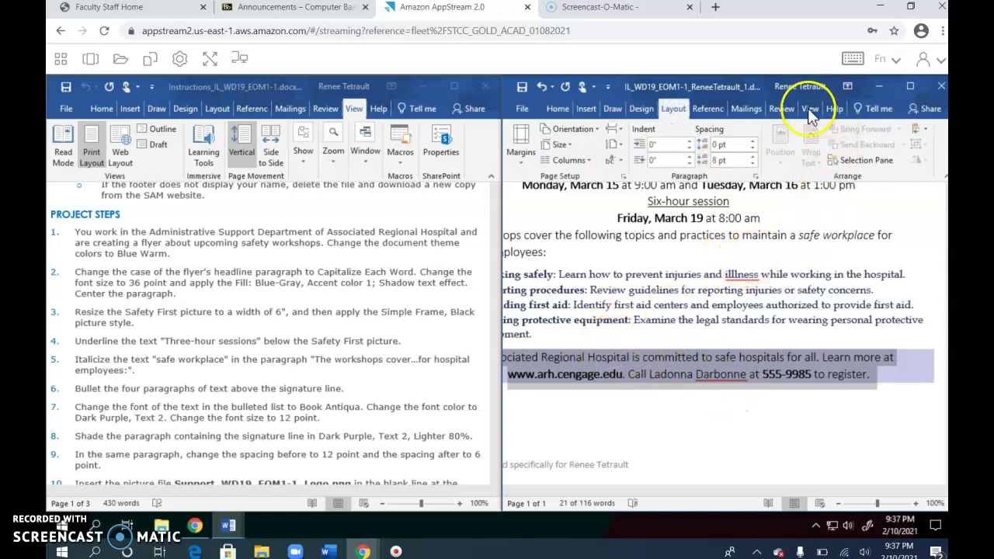
left_click(751, 143)
left_click(752, 164)
left_click(716, 404)
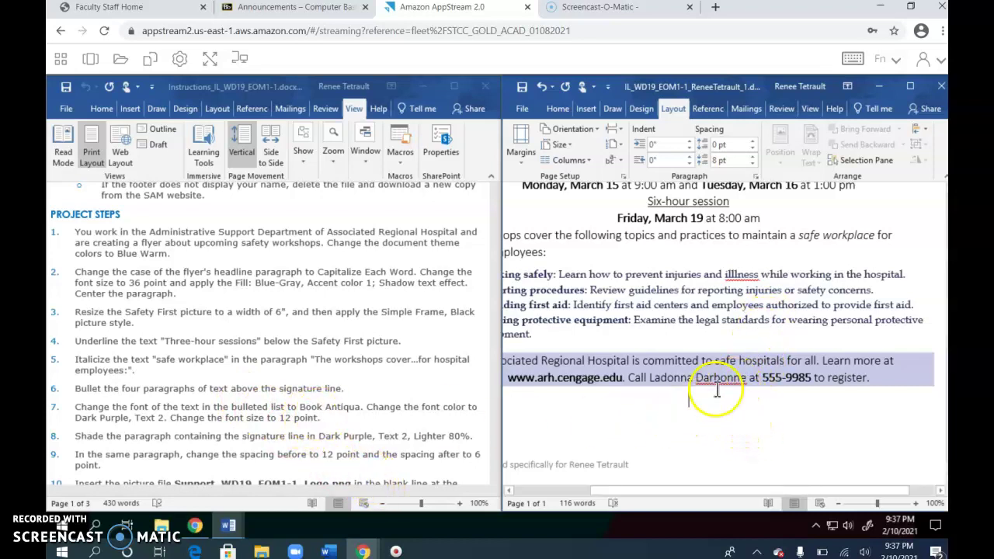
left_click(584, 108)
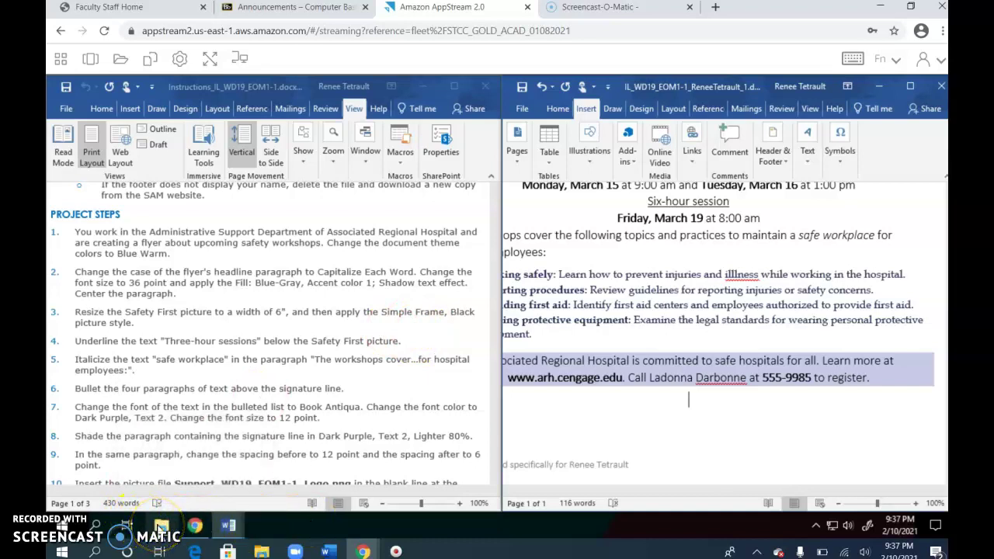
Copy Support_WD19_EOM1-1_Logo.png from the Documents > Downloads folder in File Explorer.
left_click(161, 527)
left_click(160, 527)
left_click(161, 527)
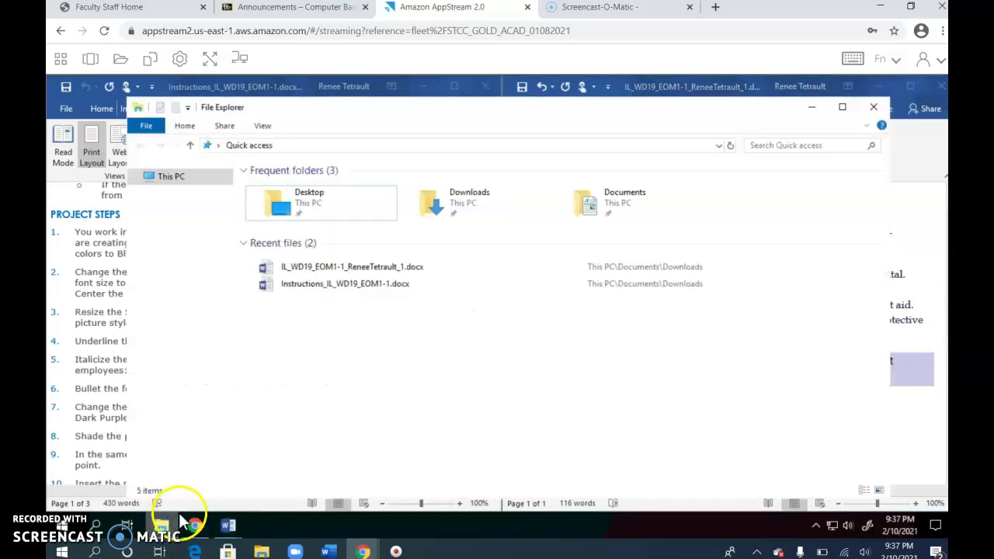
double_click(590, 206)
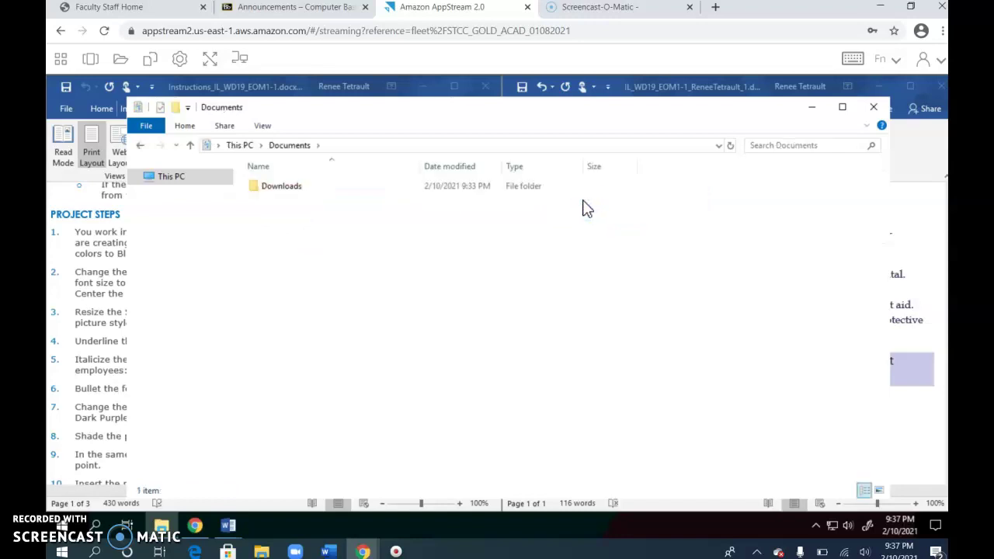
double_click(276, 192)
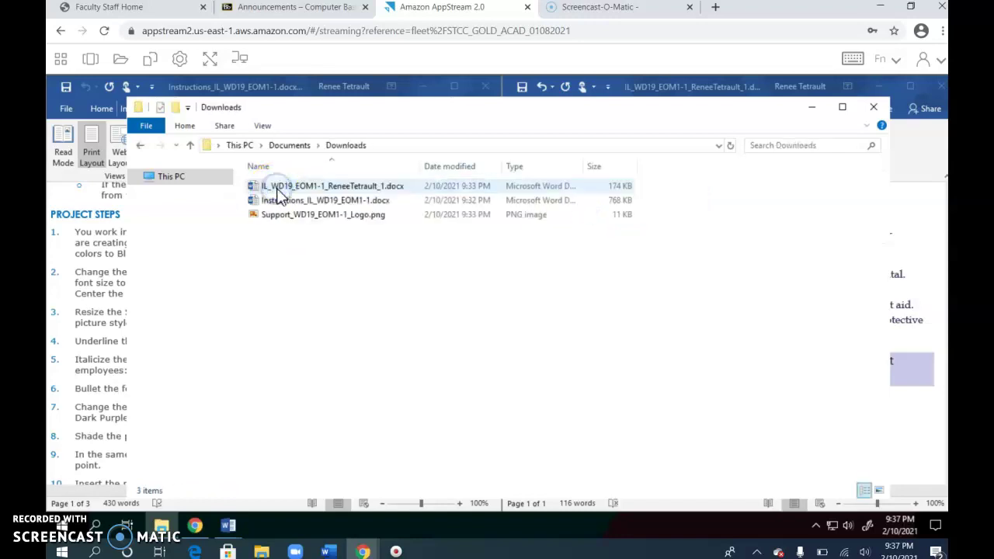
right_click(297, 221)
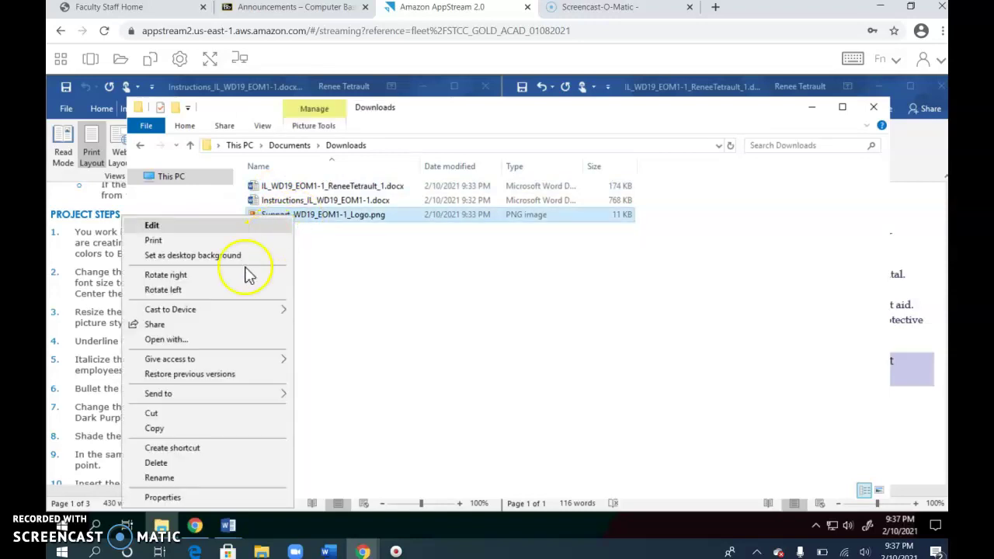
left_click(178, 429)
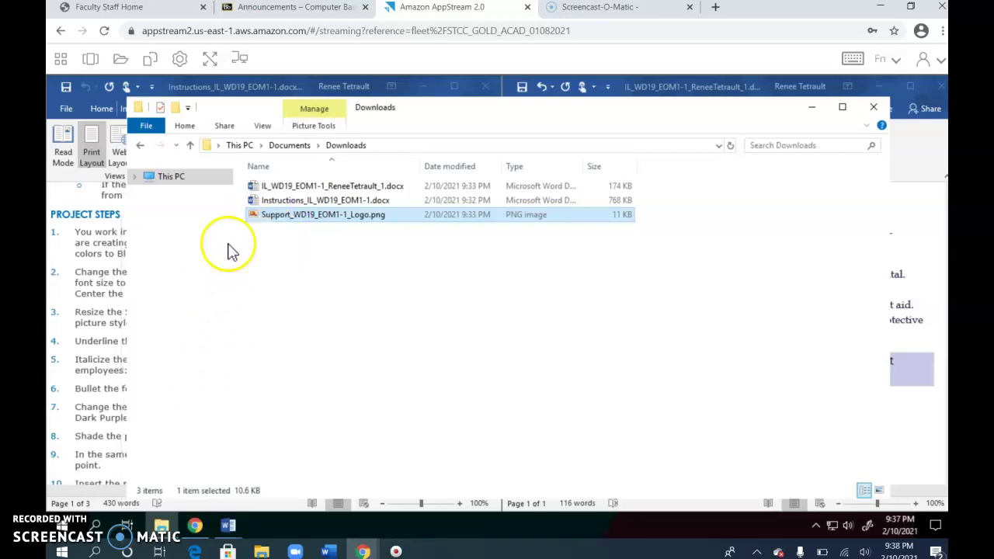
Open the Temporary Files folder under This PC to receive the logo.
left_click(240, 146)
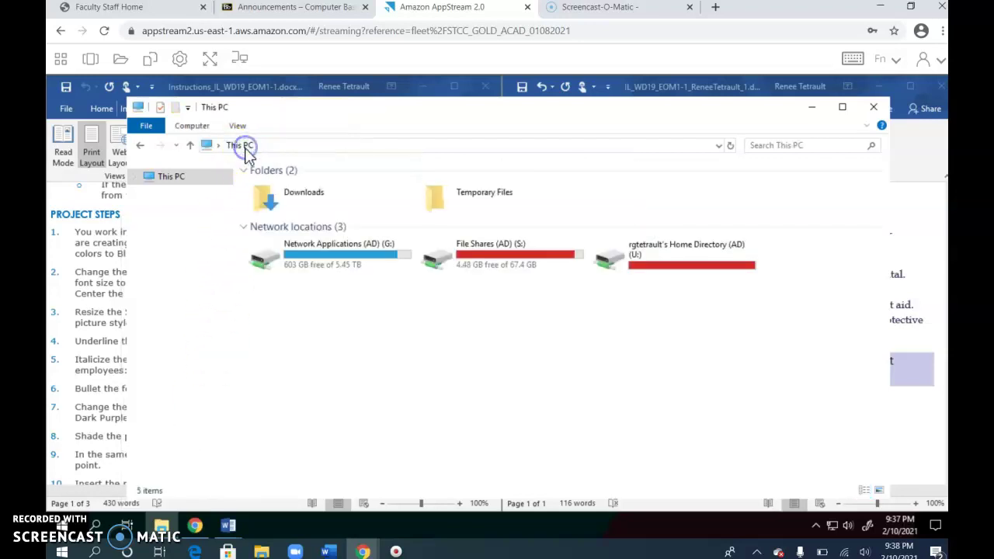
left_click(429, 200)
double_click(435, 203)
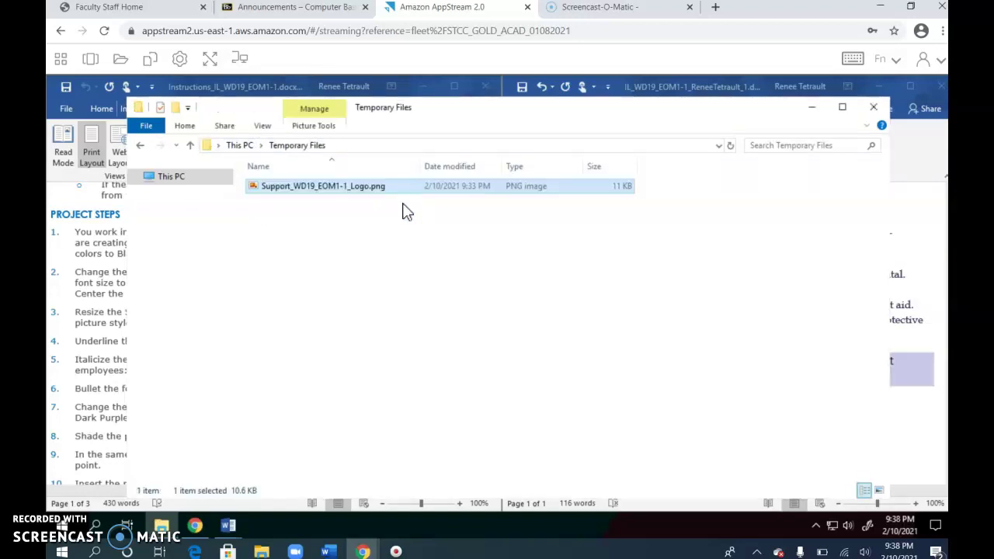
Insert Support_WD19_EOM1-1_Logo.png from Temporary Files and set its height to 0.8".
left_click(867, 108)
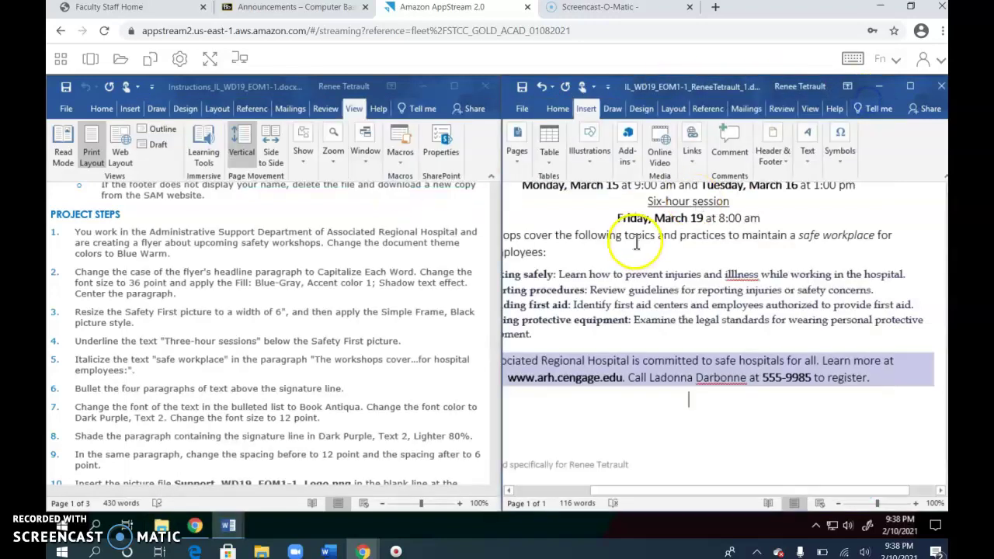
left_click(587, 145)
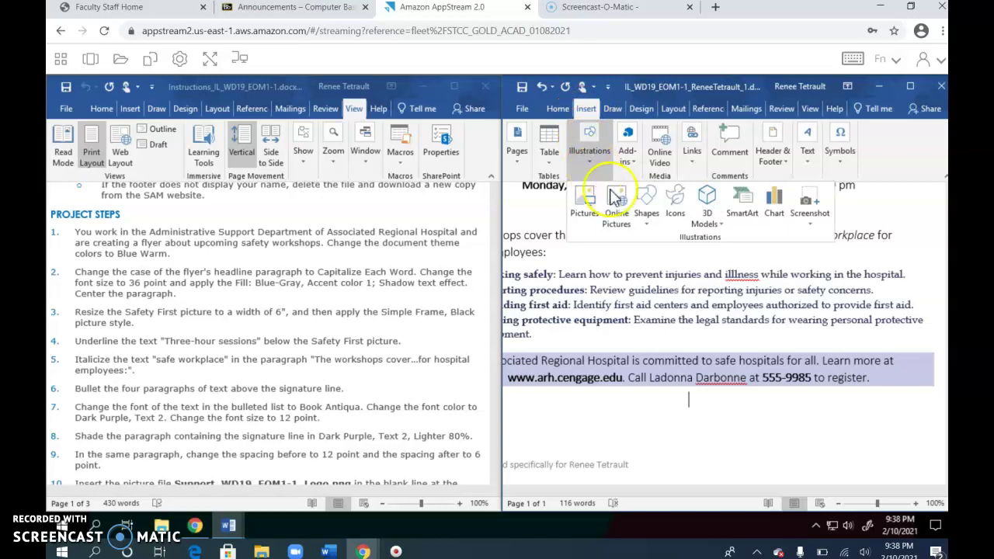
left_click(584, 200)
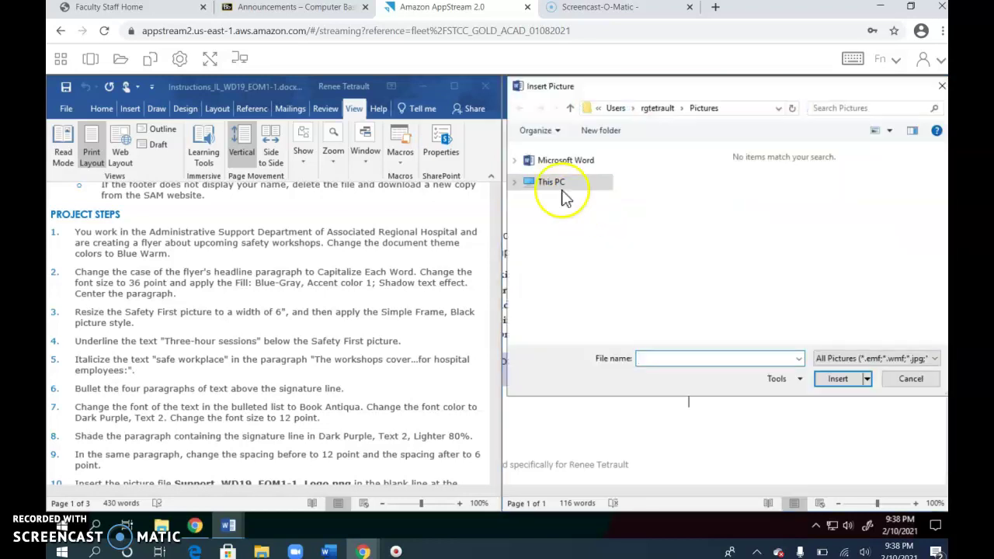
left_click(562, 185)
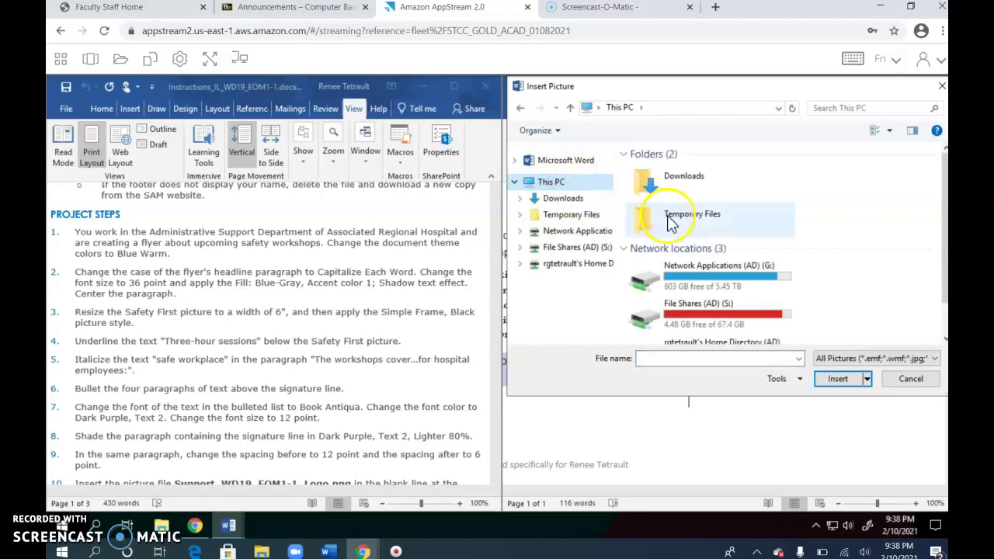
double_click(671, 223)
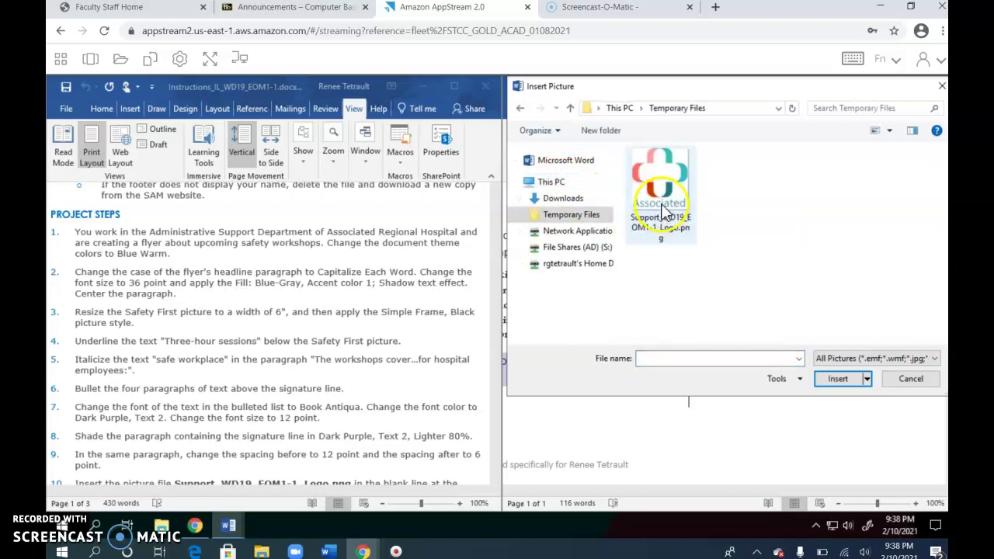
left_click(663, 211)
left_click(839, 381)
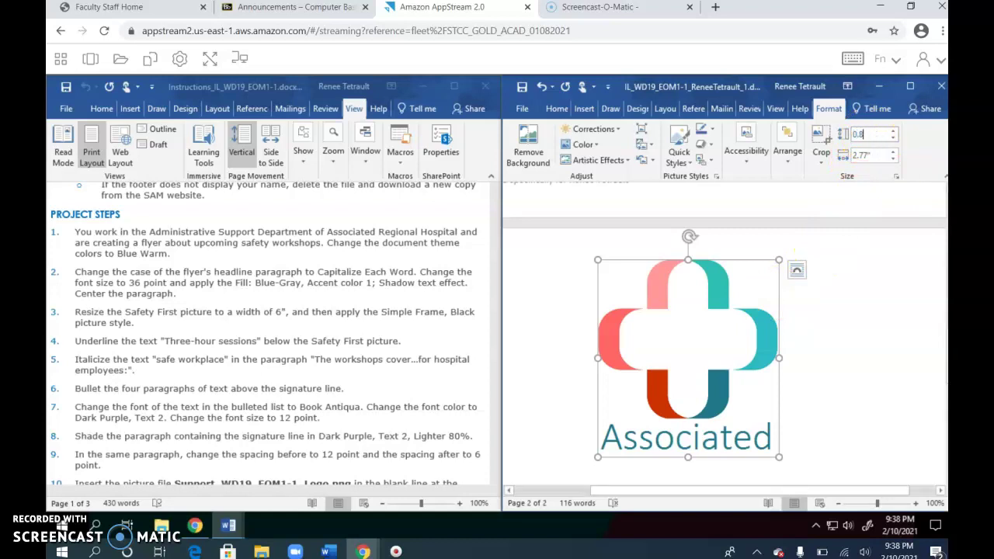
key("Return")
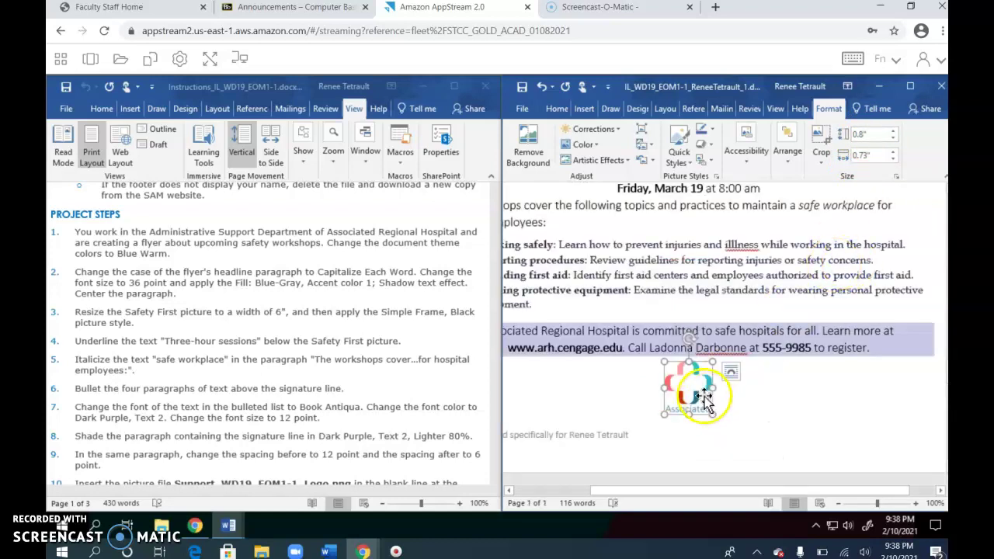
Deselect the logo, jump to the flyer's top, and scroll the instructions to step 11.
left_click(636, 368)
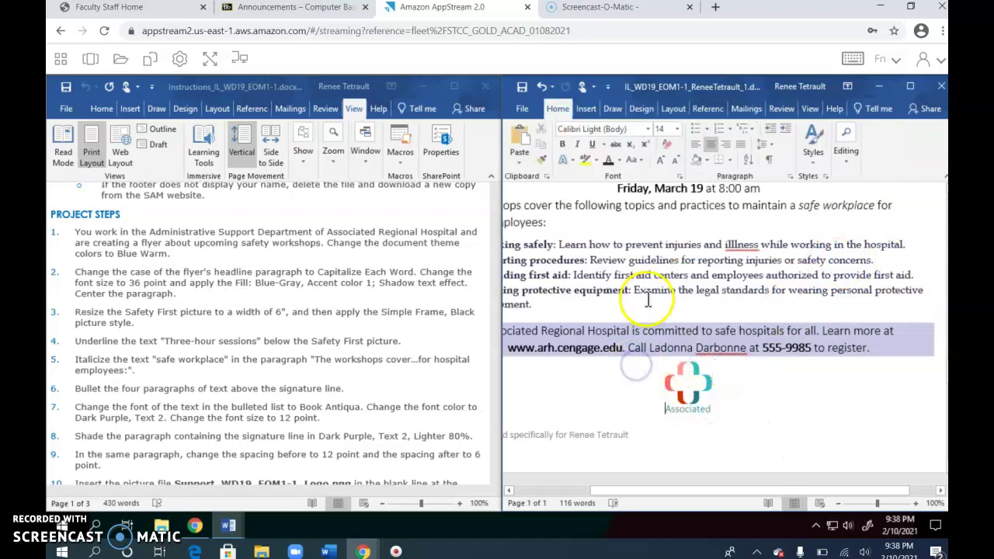
key("ctrl+Home")
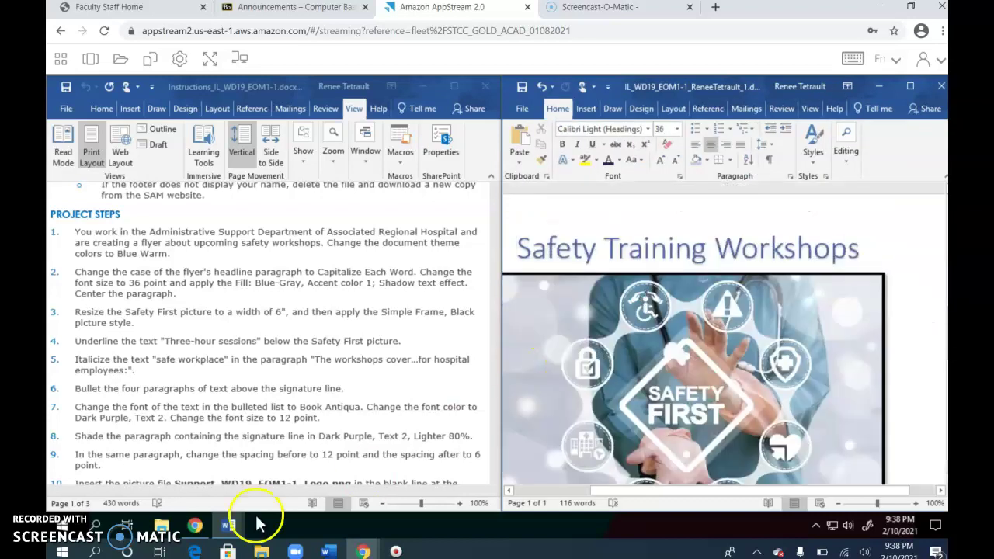
scroll(225, 365, "down", 1)
scroll(217, 373, "down", 1)
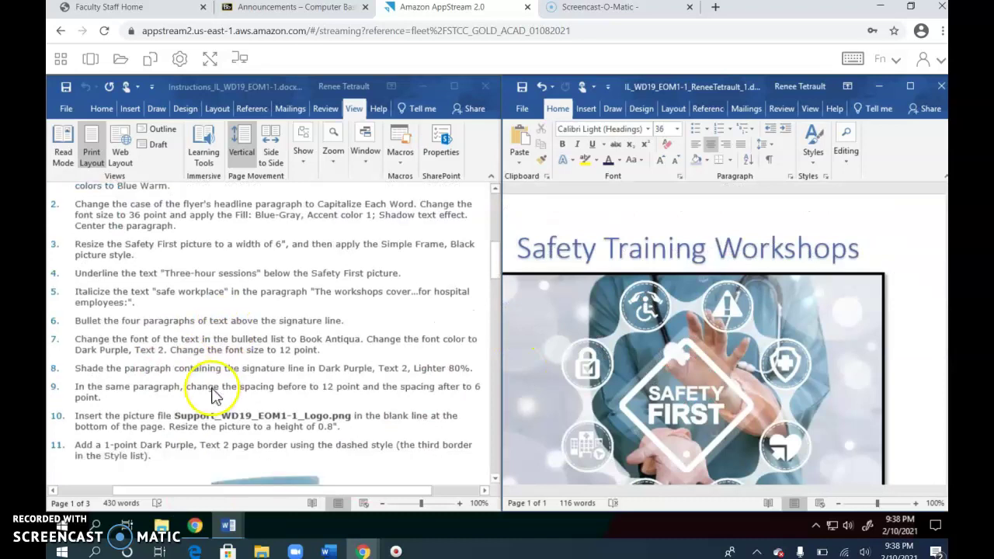
scroll(381, 413, "down", 2)
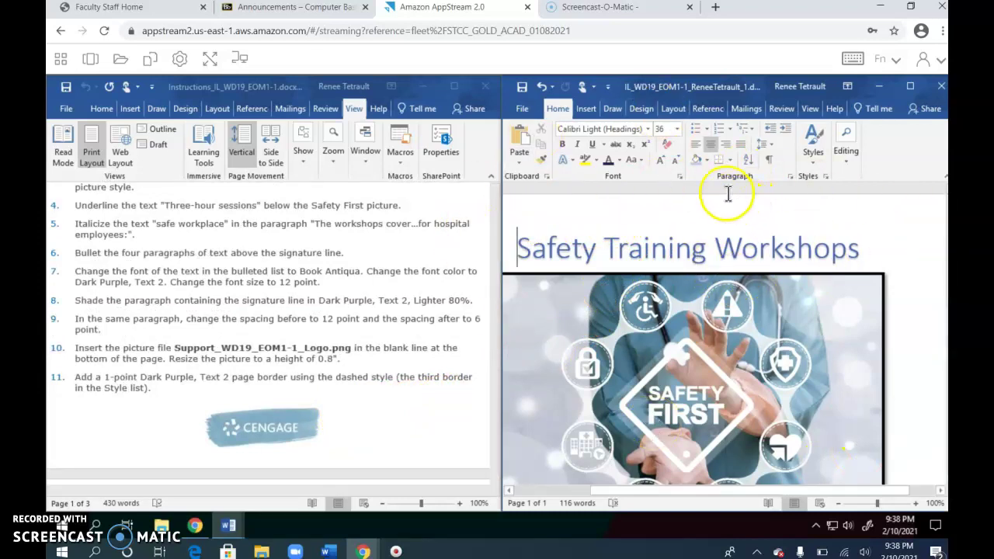
Add a dashed Box page border in Dark Purple, Text 2 at 1 pt width.
left_click(640, 110)
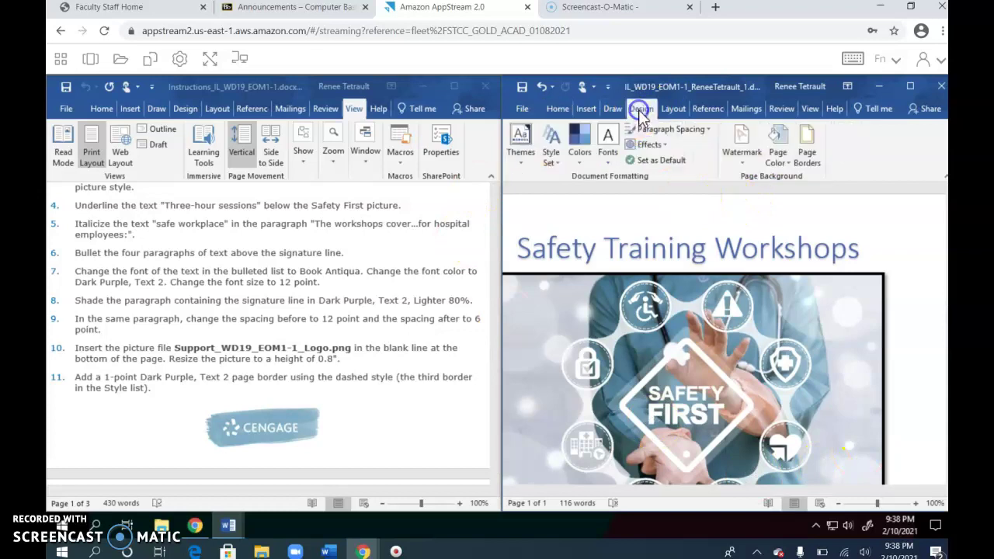
left_click(810, 165)
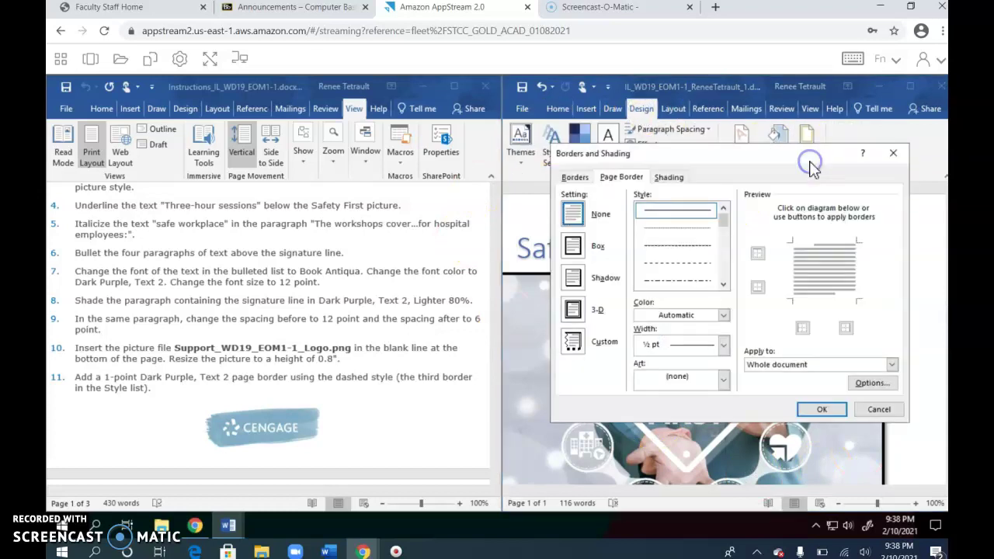
left_click(698, 258)
left_click(722, 316)
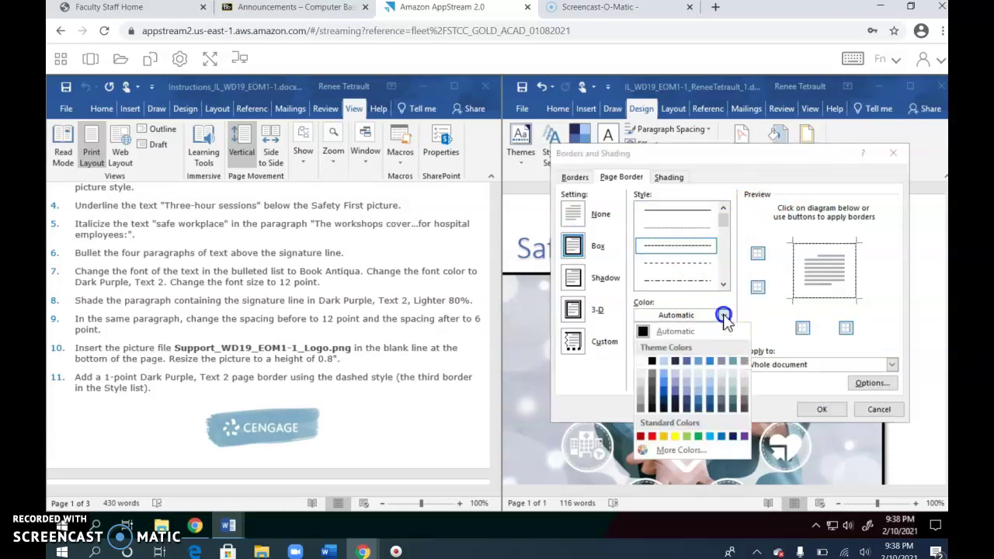
left_click(675, 362)
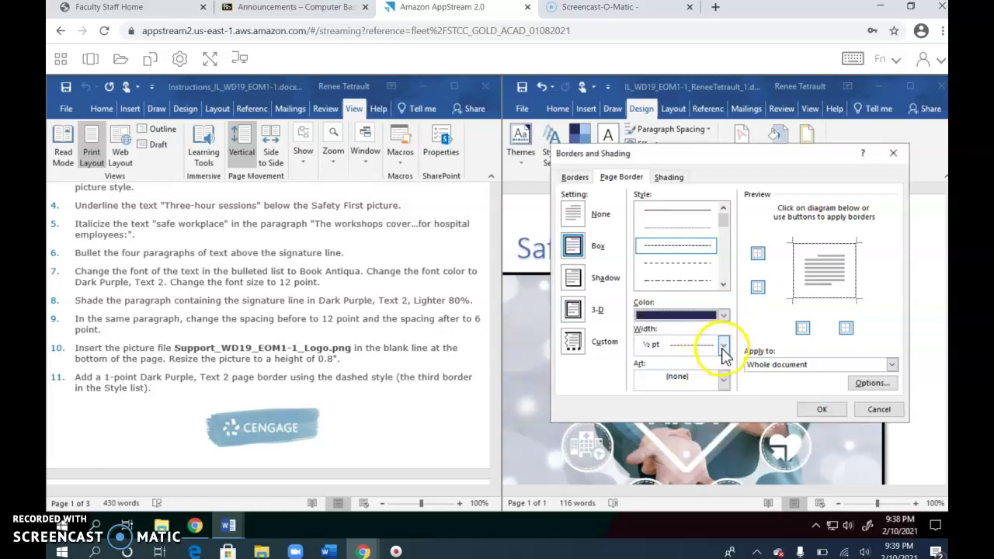
left_click(723, 346)
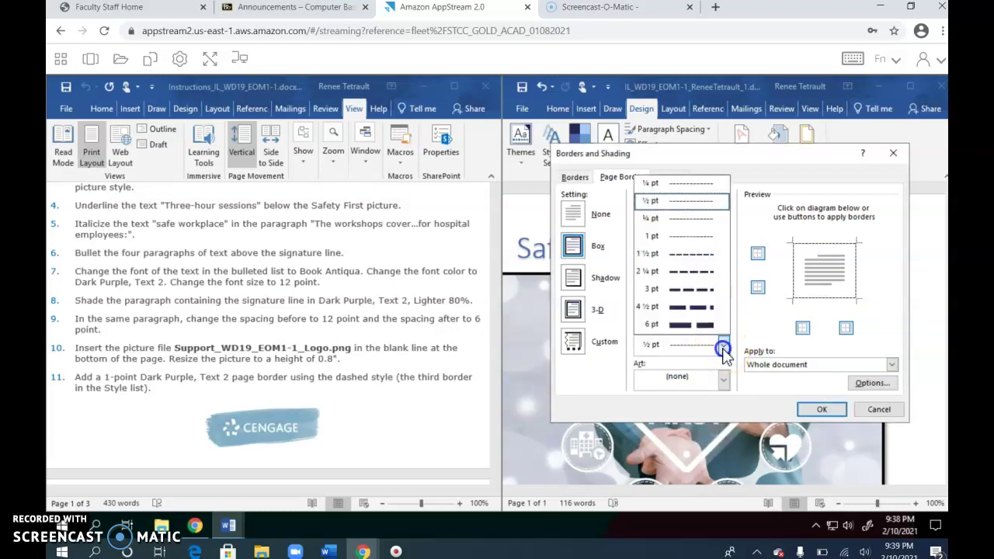
left_click(672, 237)
left_click(816, 409)
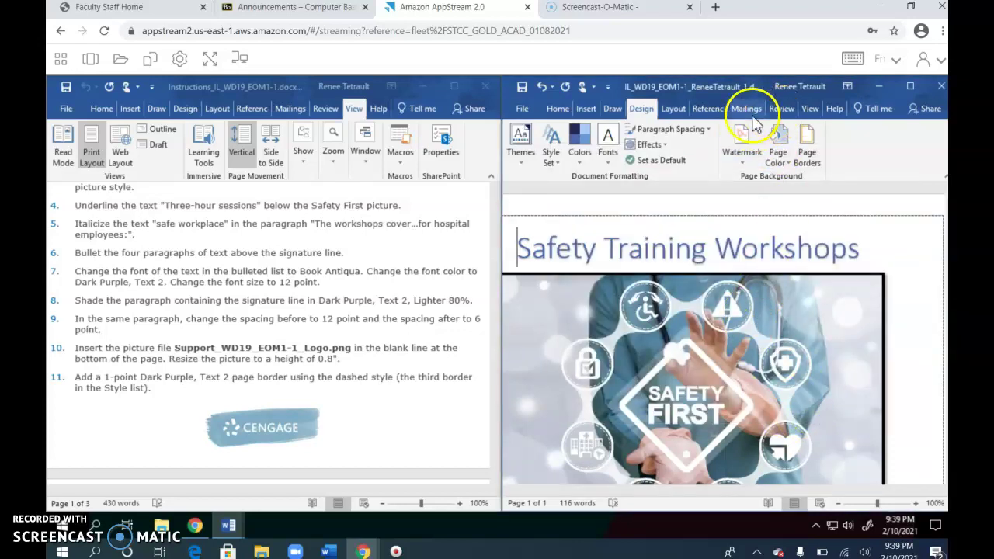
Run Spelling & Grammar, accept the 'illness' correction, ignore the contact's surname everywhere, and dismiss the completion message.
left_click(779, 109)
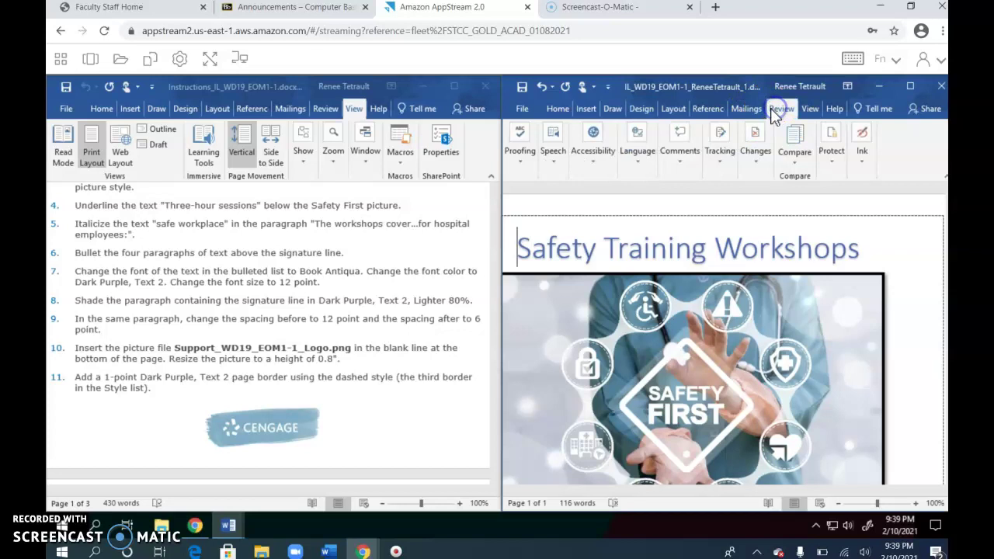
left_click(520, 147)
left_click(519, 208)
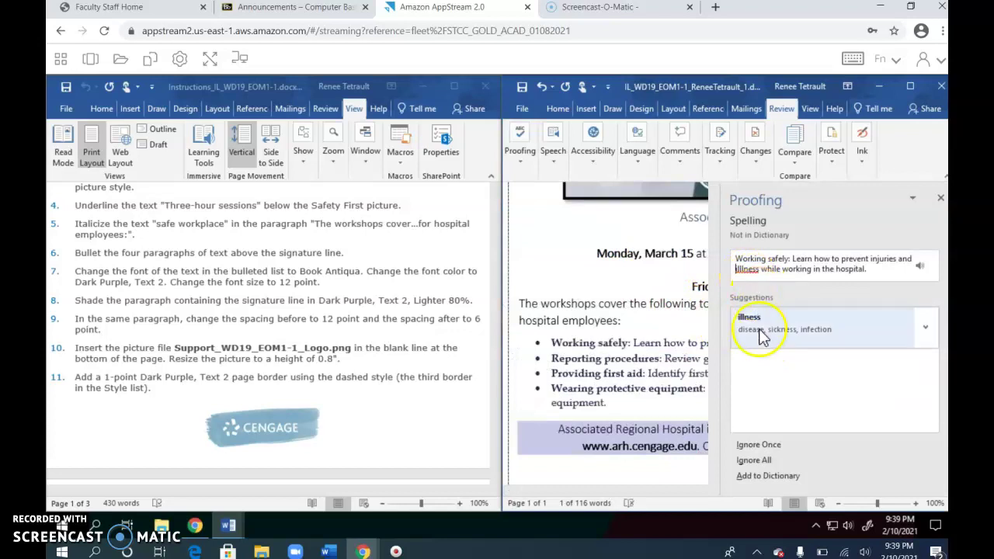
left_click(761, 332)
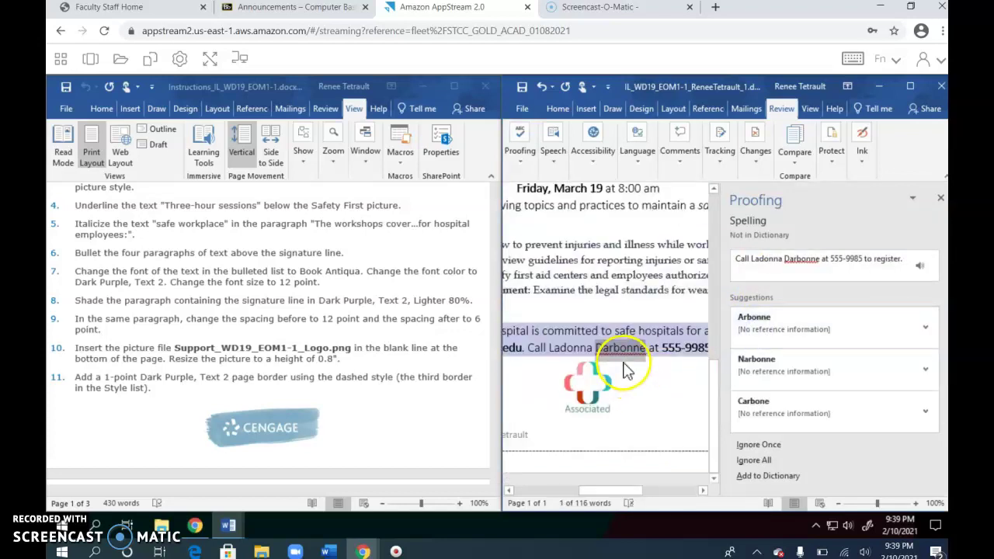
left_click(765, 463)
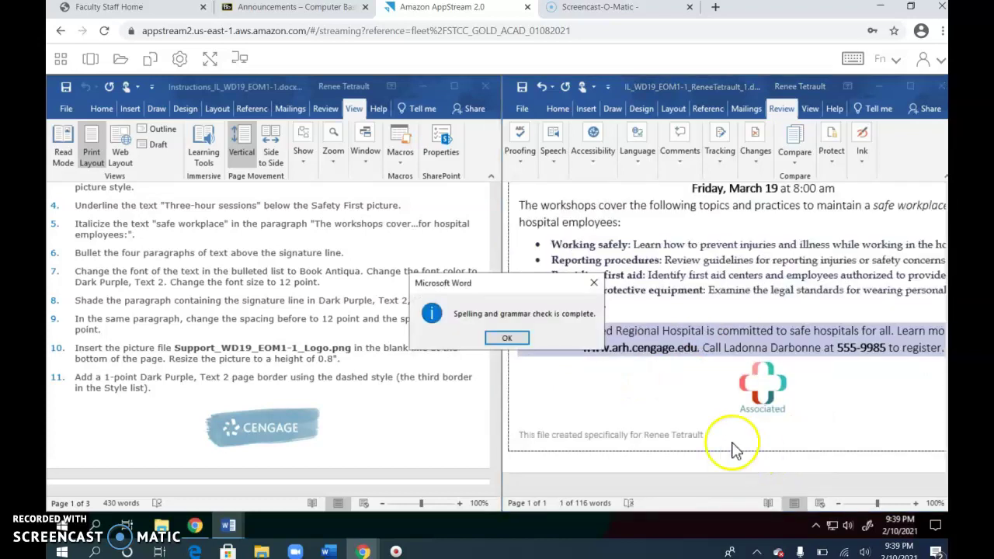
left_click(510, 339)
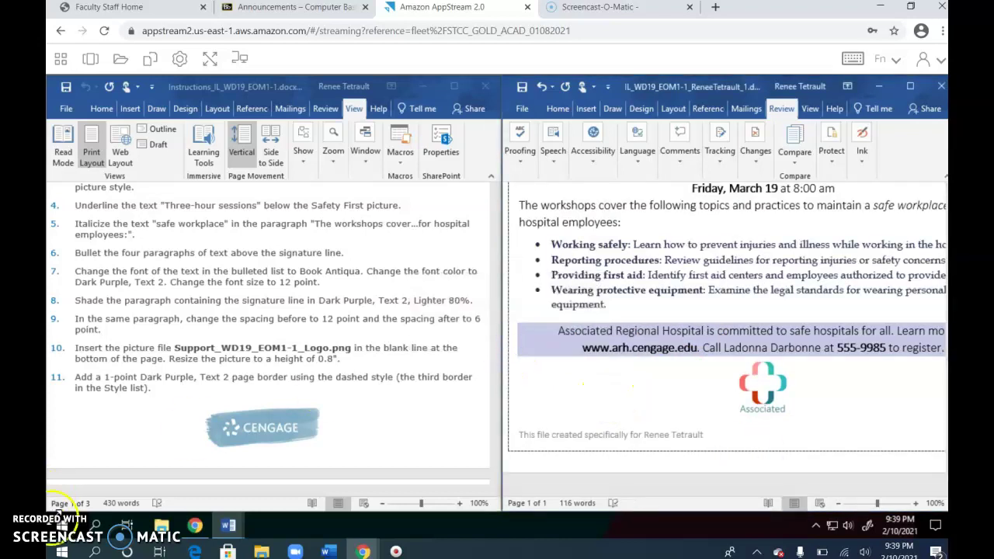
Minimize the instructions document and maximize the flyer window.
scroll(264, 326, "down", 1)
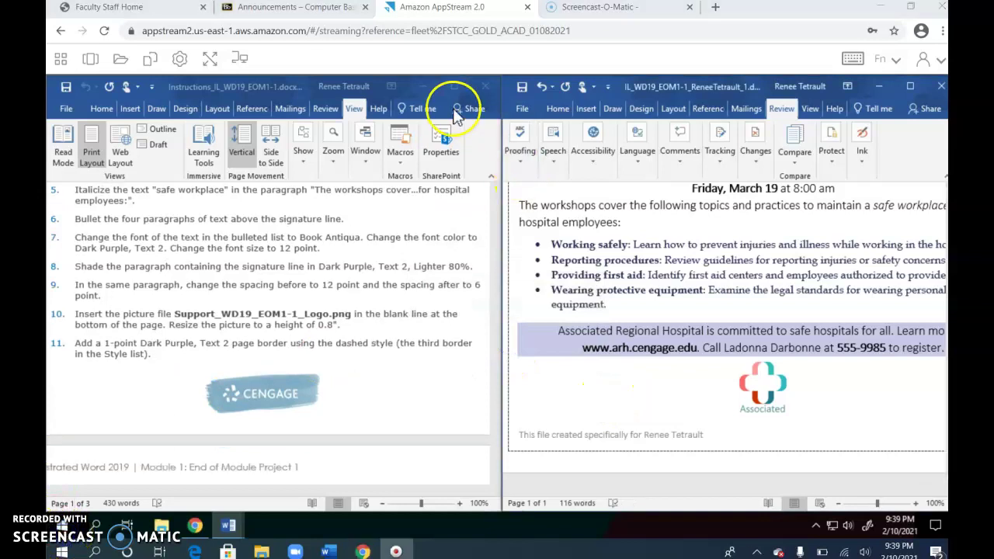
left_click(420, 86)
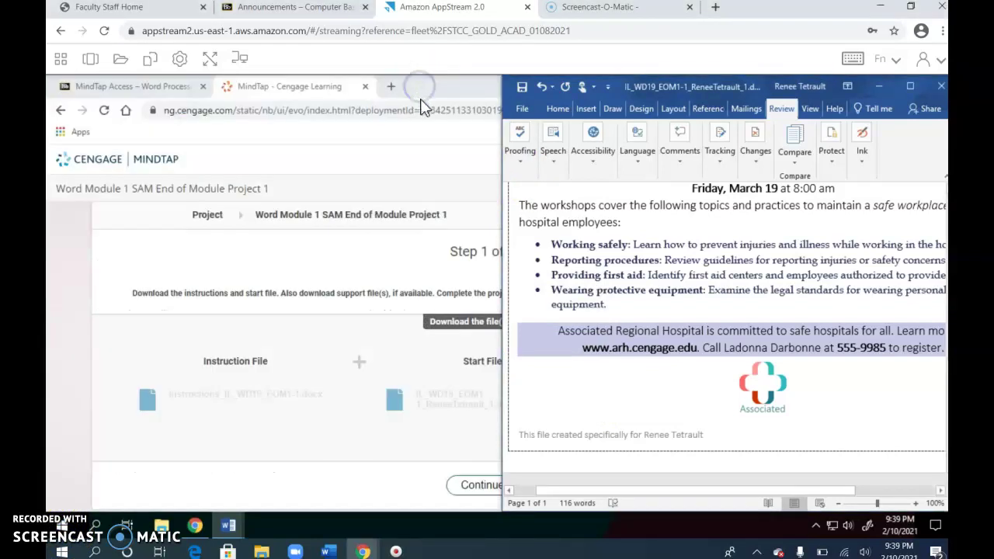
left_click(909, 87)
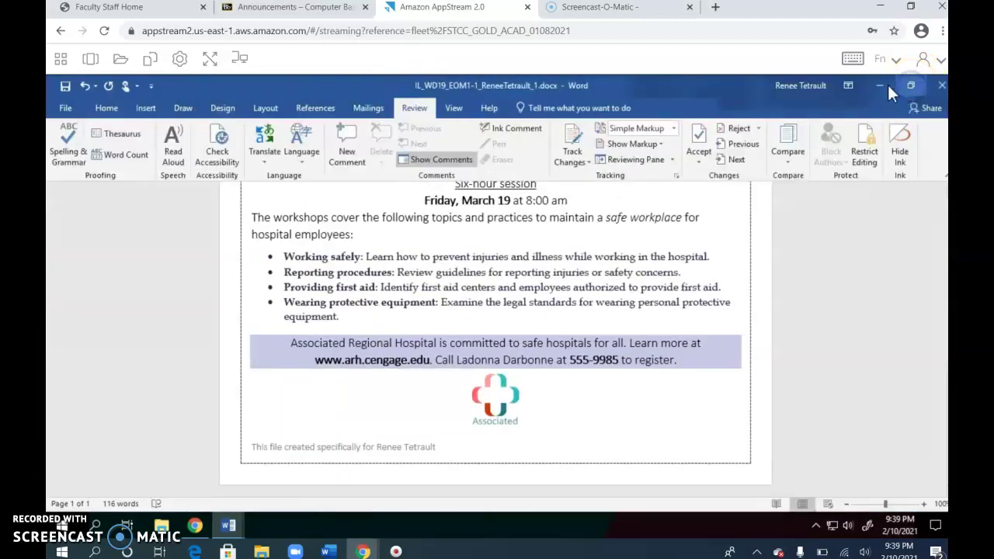
Save a copy of the flyer in Temporary Files with the name's _1 suffix changed to _2.
left_click(63, 108)
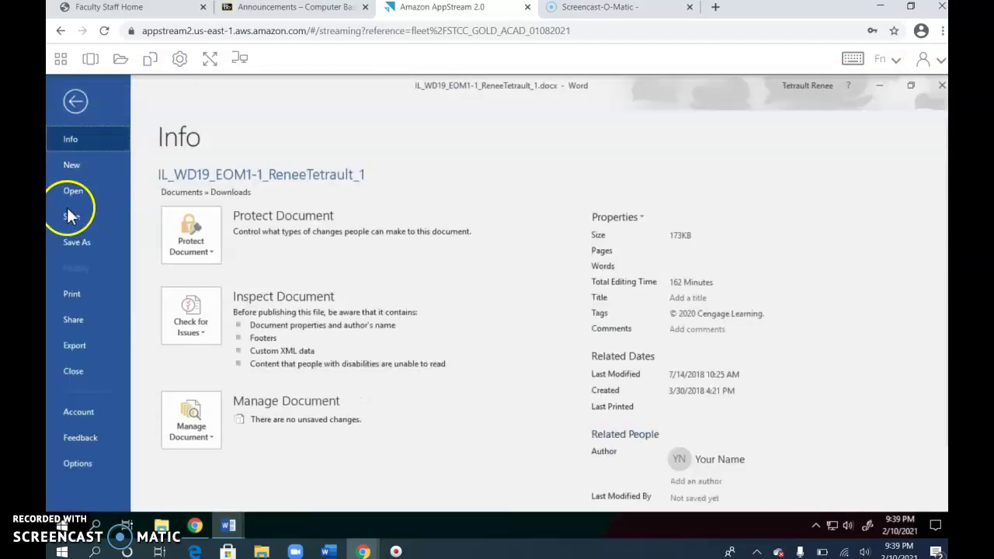
left_click(77, 246)
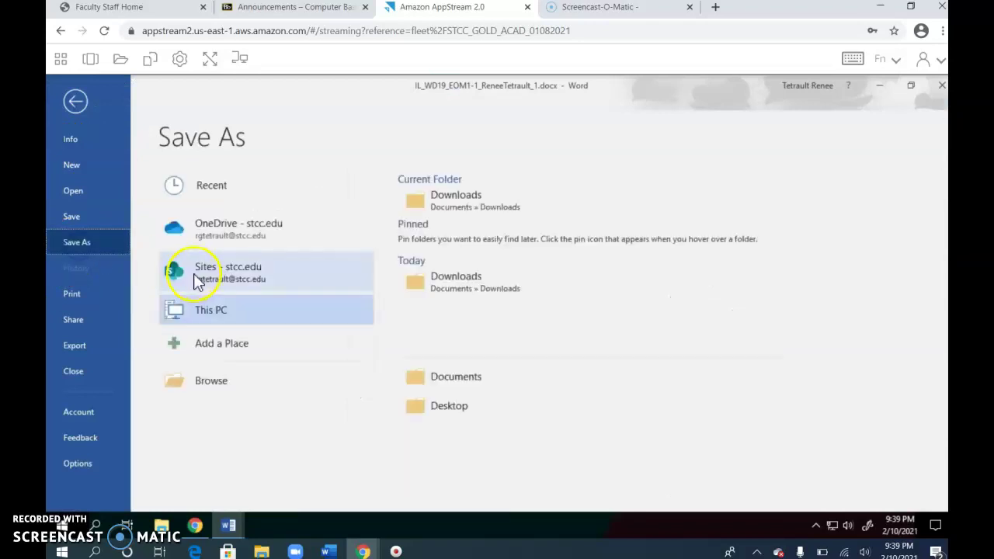
left_click(237, 382)
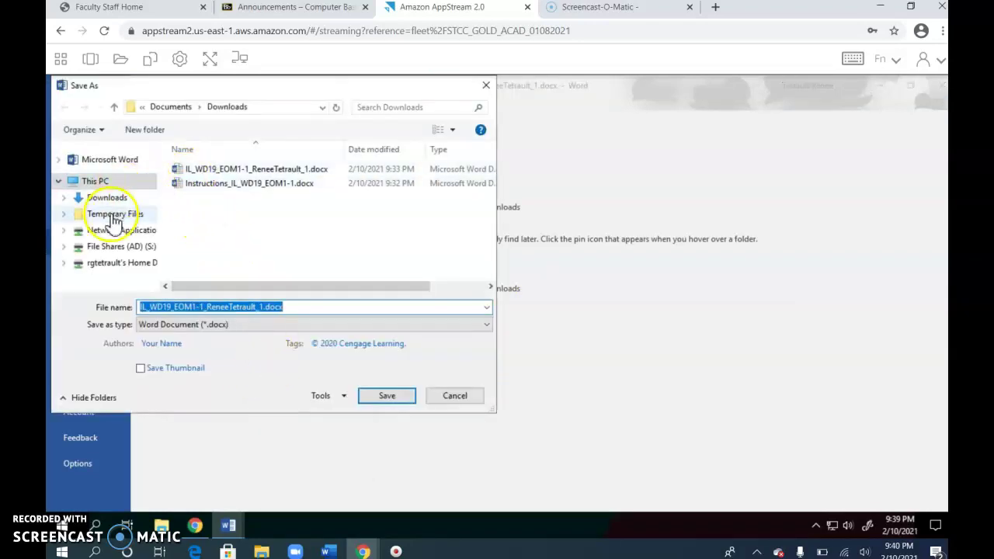
left_click(112, 217)
left_click(258, 308)
double_click(260, 308)
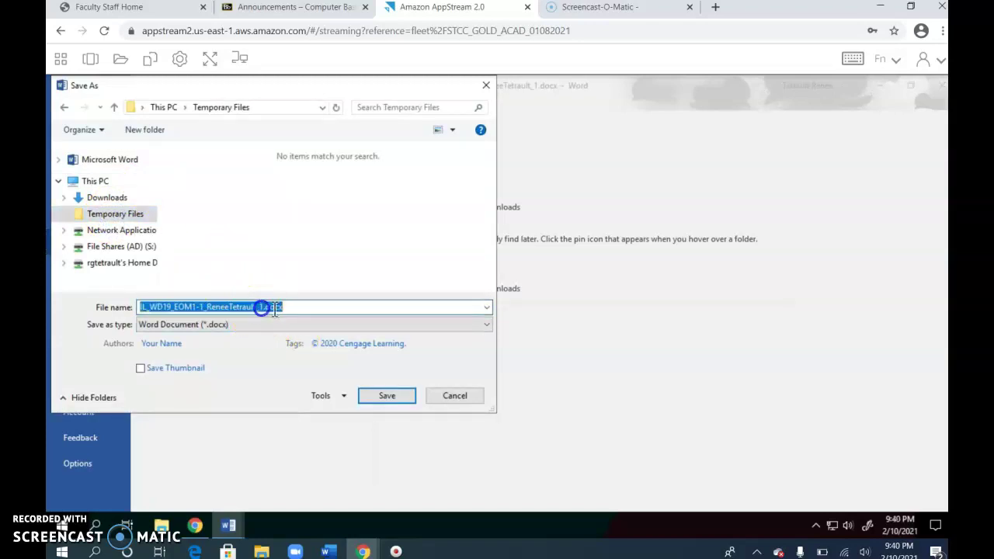
left_click(316, 306)
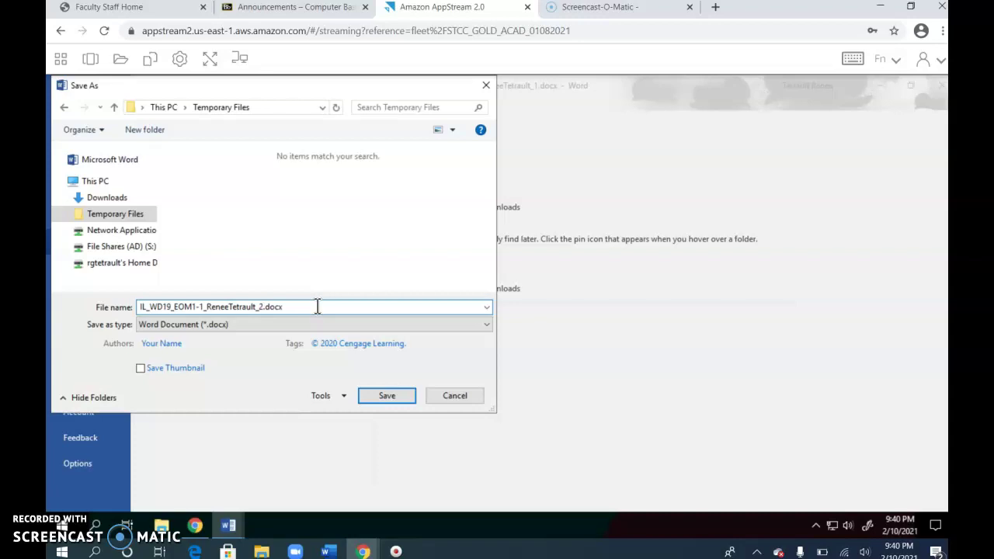
left_click(379, 395)
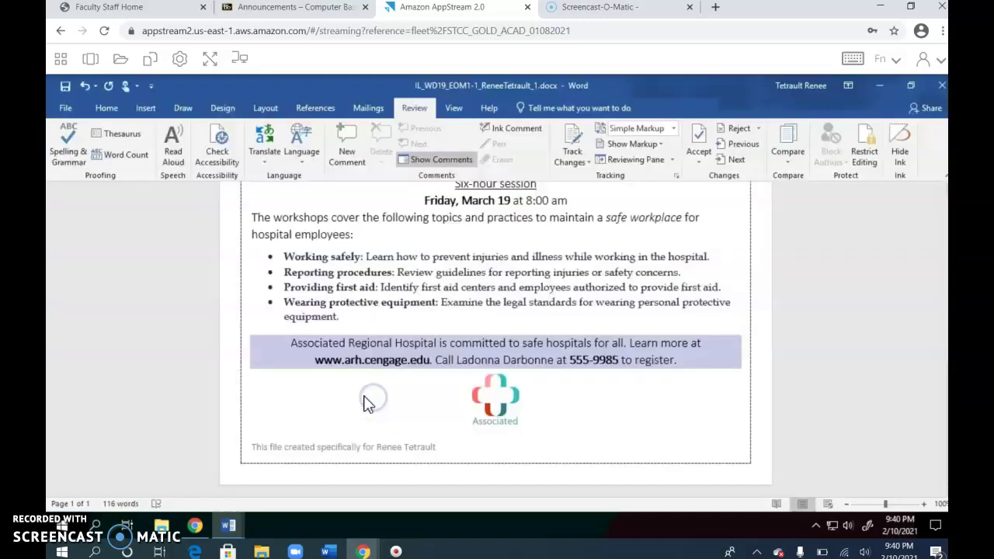
Upload the _2 flyer document from Temporary Files to the MindTap project.
left_click(195, 526)
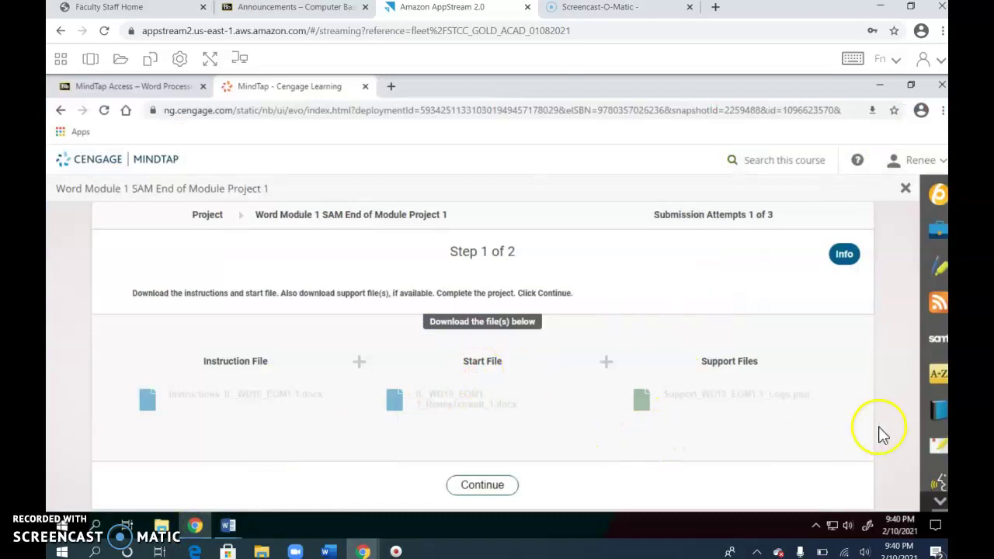
left_click(473, 487)
left_click(303, 483)
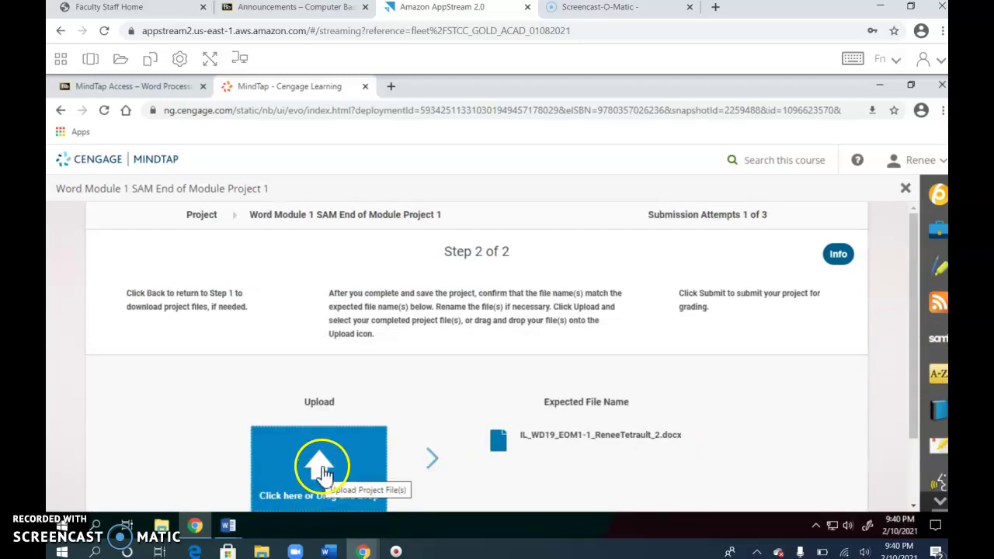
left_click(325, 471)
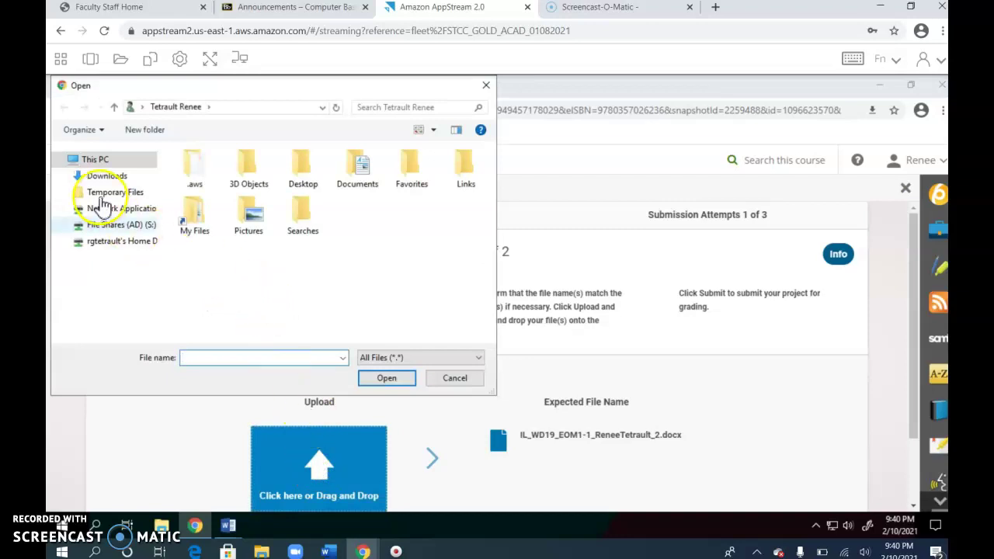
left_click(105, 197)
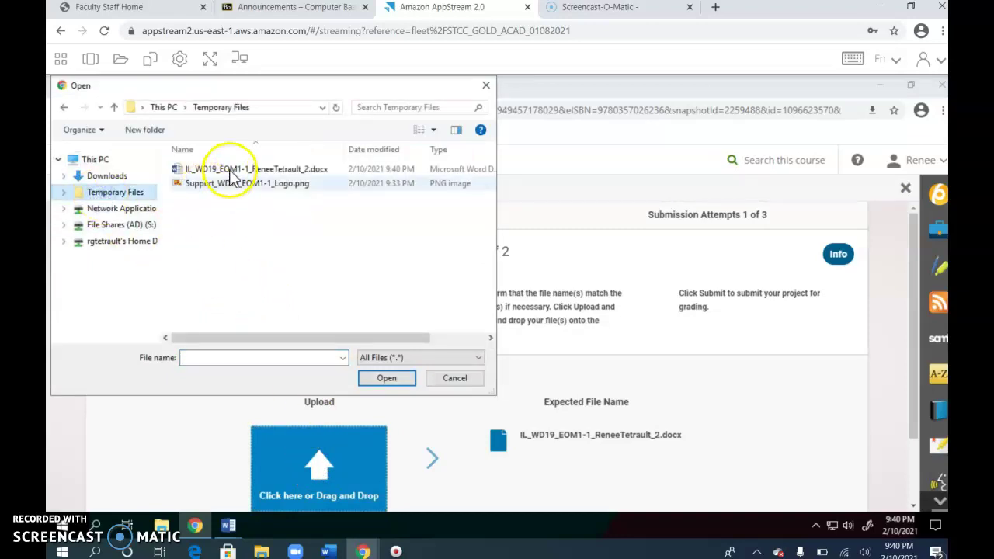
left_click(310, 177)
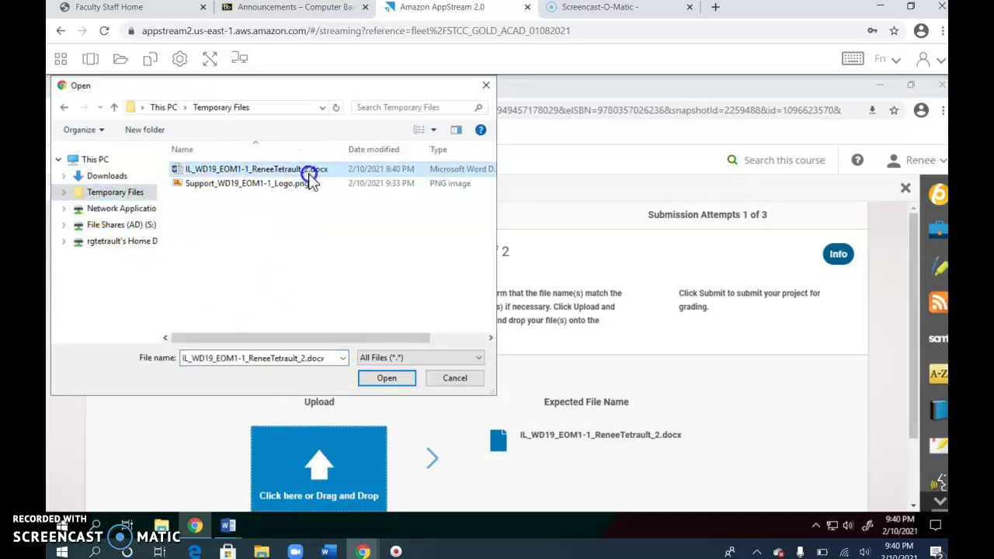
left_click(377, 382)
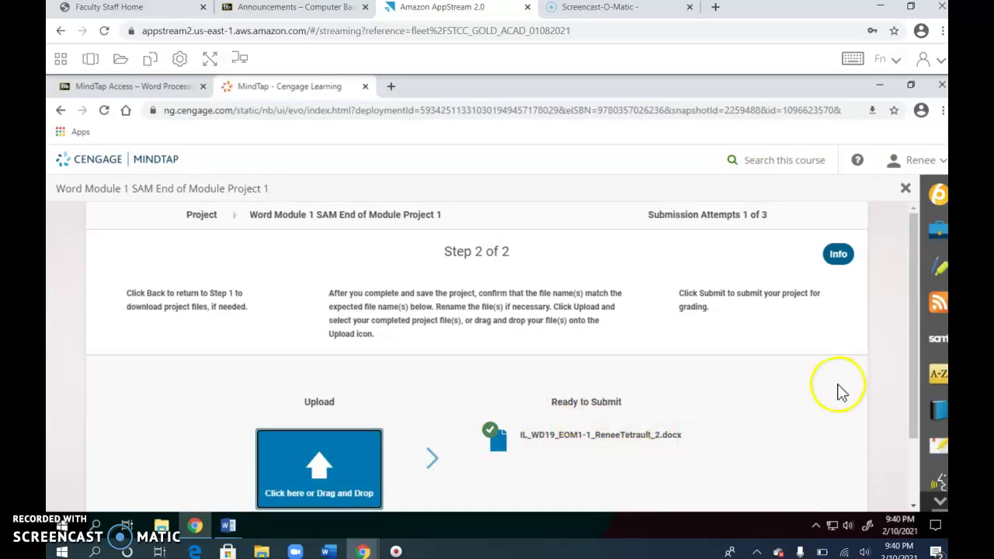
Submit the project for grading and download and open the Graded Summary Report.
scroll(697, 402, "down", 1)
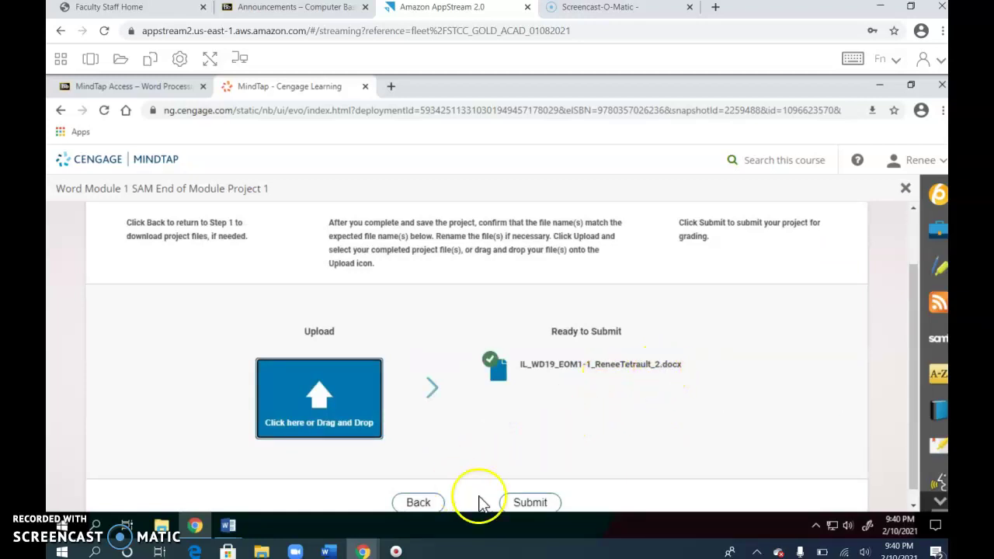
left_click(537, 503)
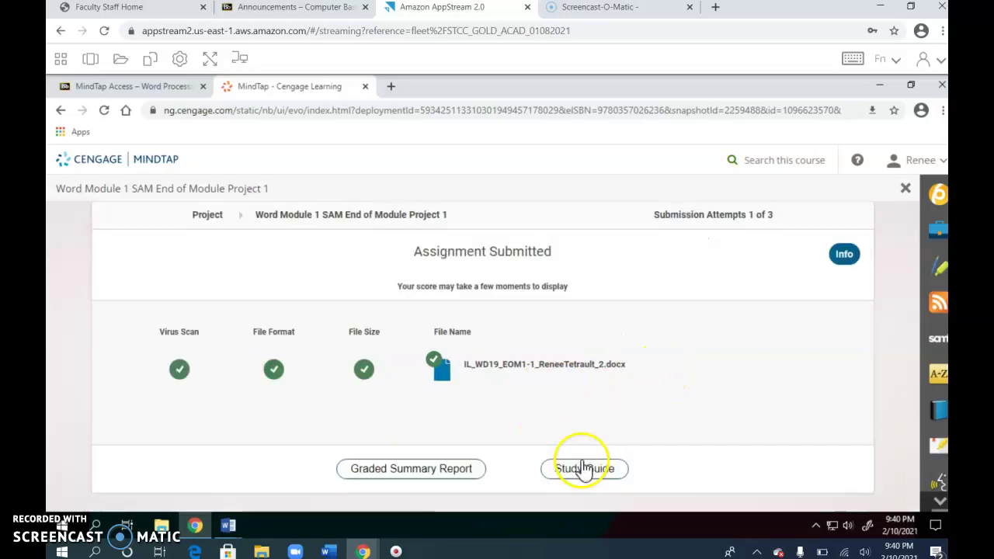
left_click(389, 470)
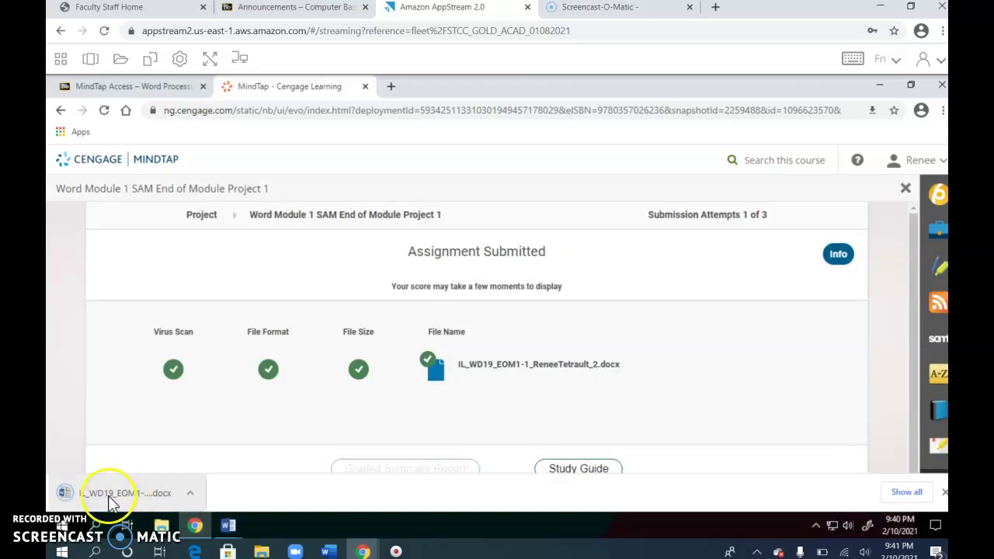
left_click(109, 494)
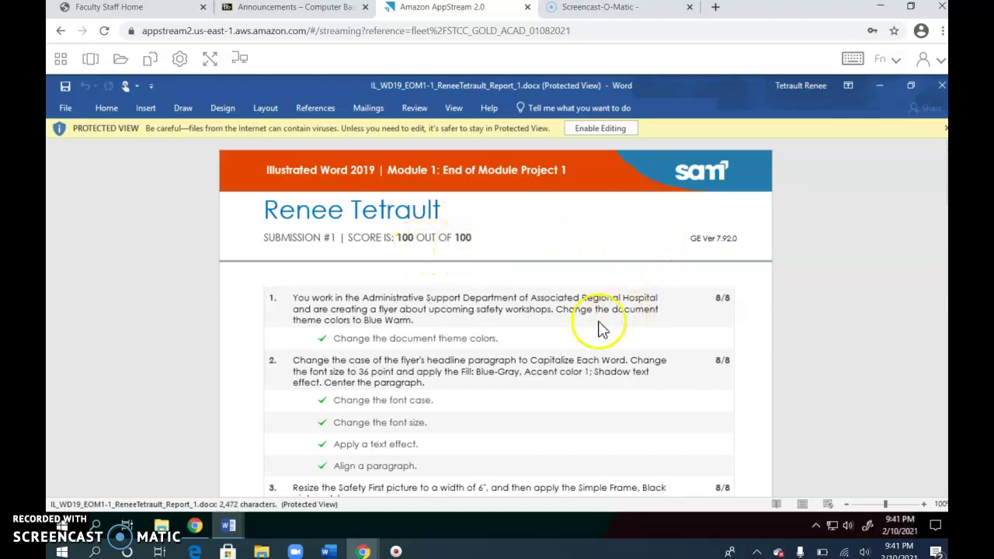
Scroll through the report's fully marked items, then back up to the 100/100 score.
scroll(362, 317, "down", 3)
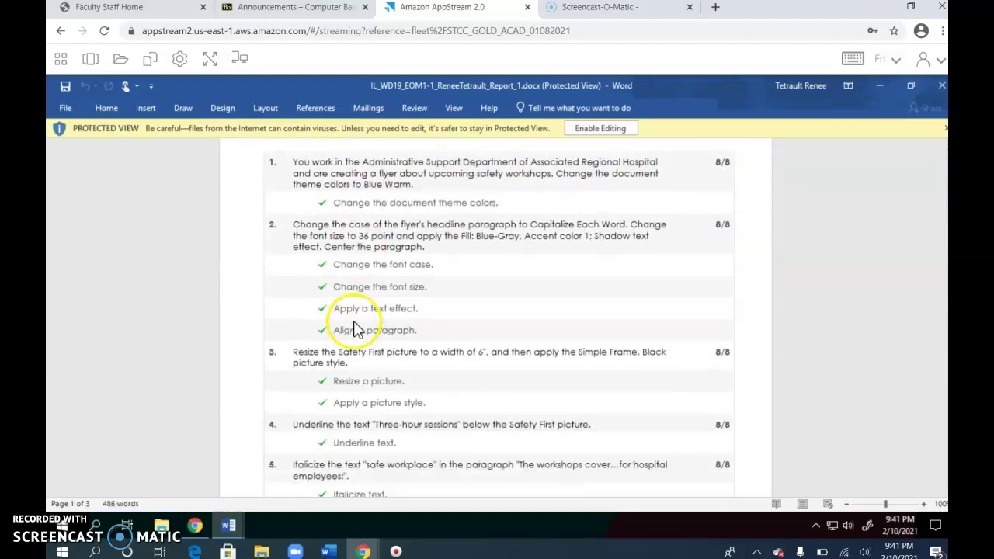
scroll(351, 338, "down", 2)
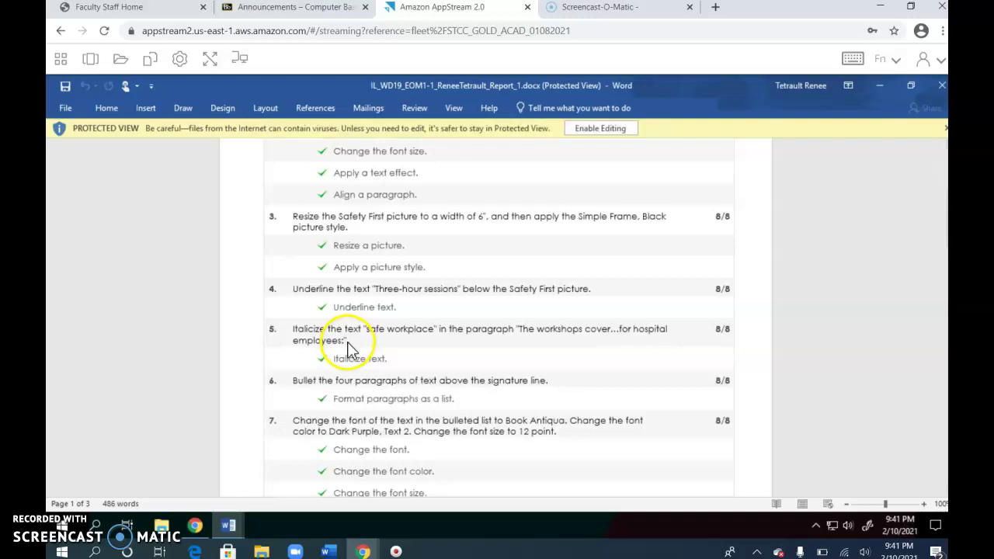
scroll(354, 357, "down", 5)
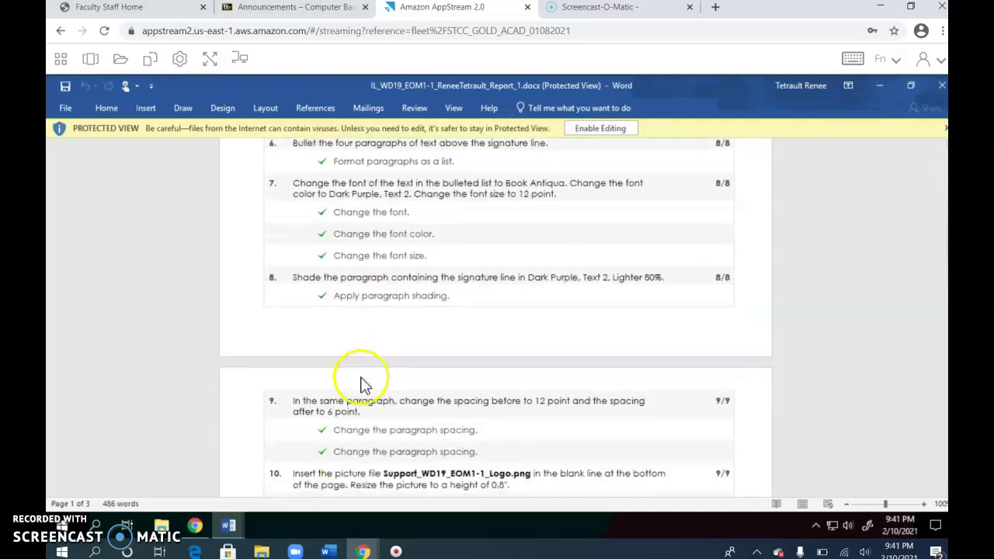
scroll(365, 389, "down", 4)
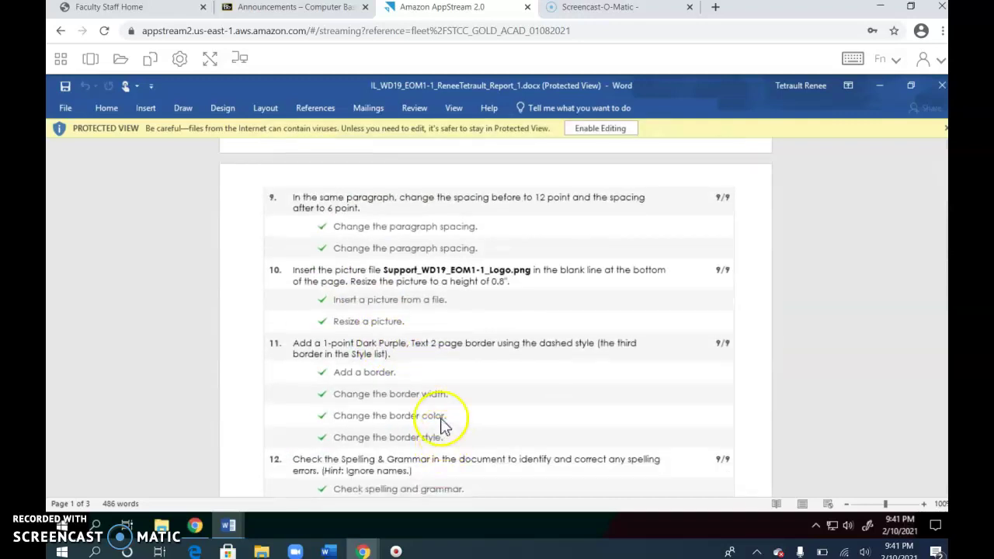
scroll(399, 375, "up", 1)
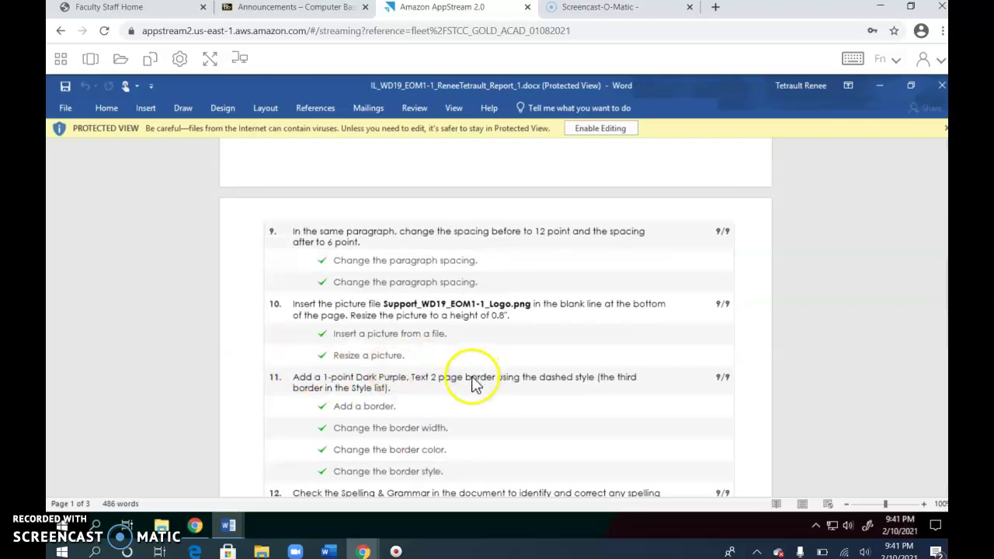
scroll(342, 365, "up", 6)
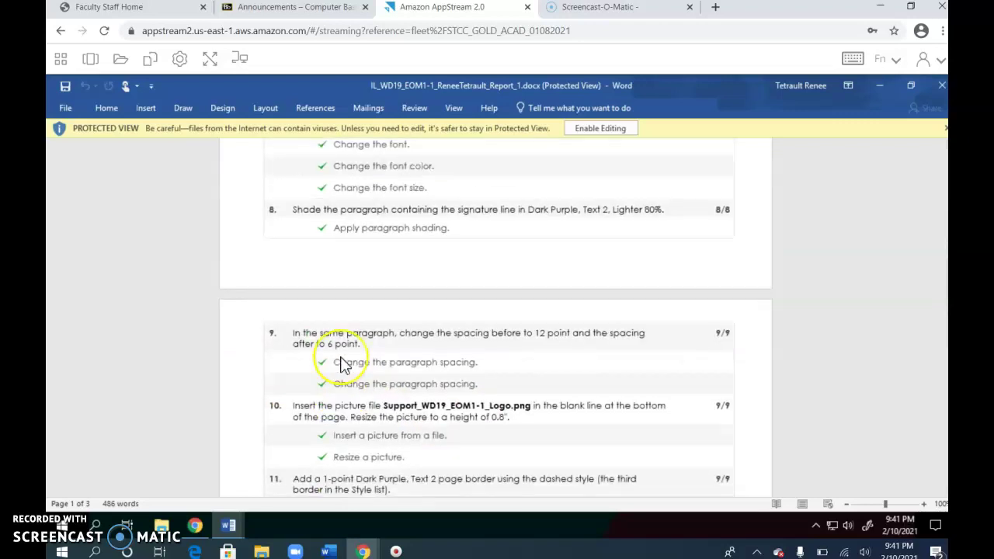
scroll(341, 365, "up", 2)
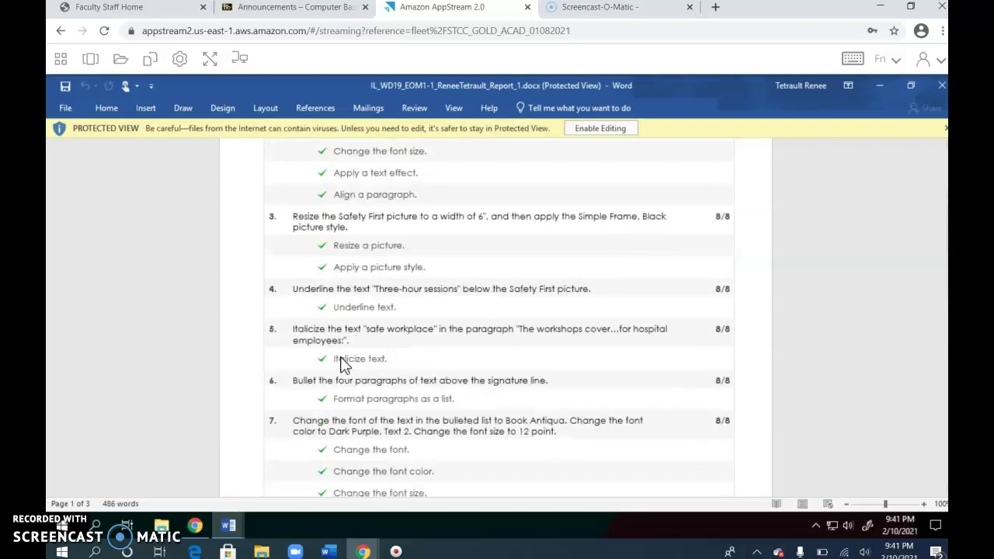
scroll(341, 365, "up", 6)
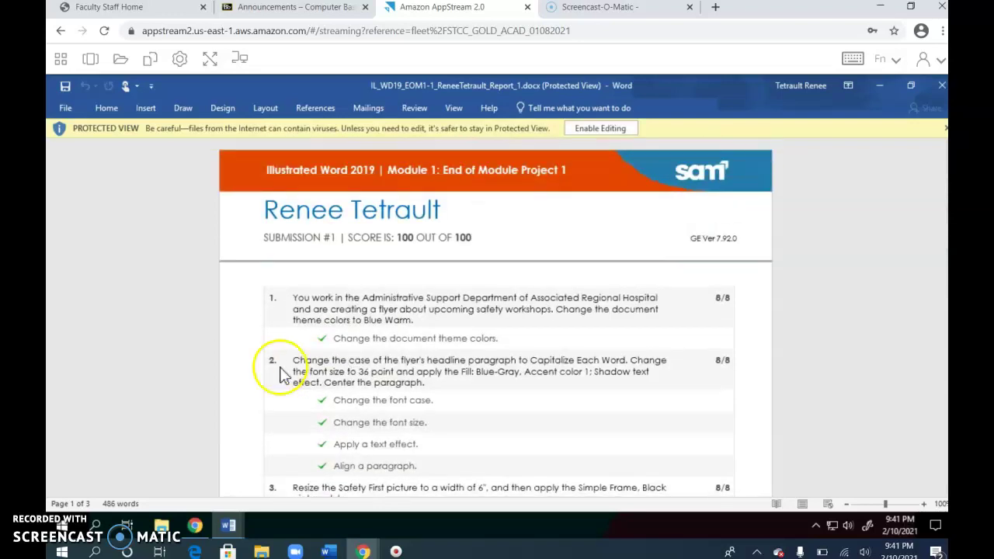